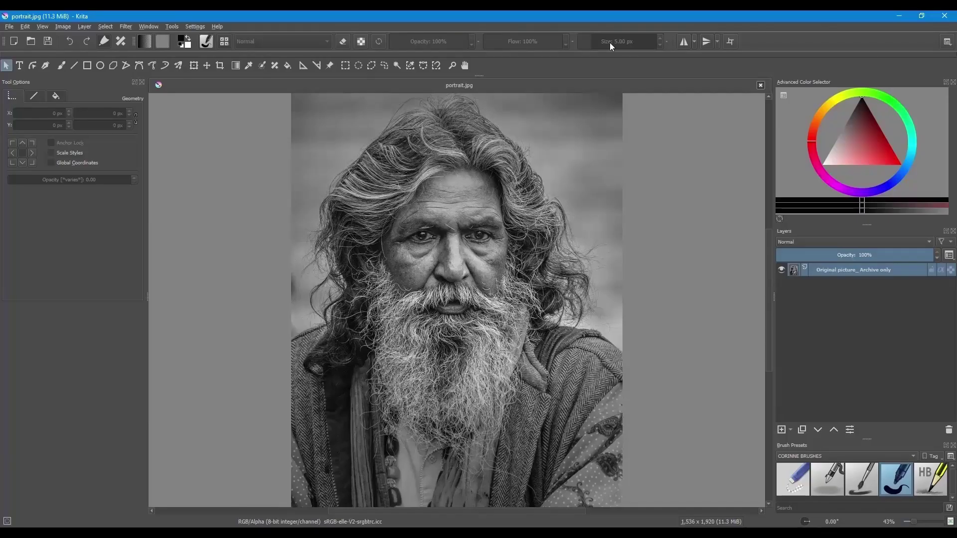
# Step: Open the G'MIC-Qt filters and set the interface layout to show the preview on the right side
pyautogui.click(128, 26)
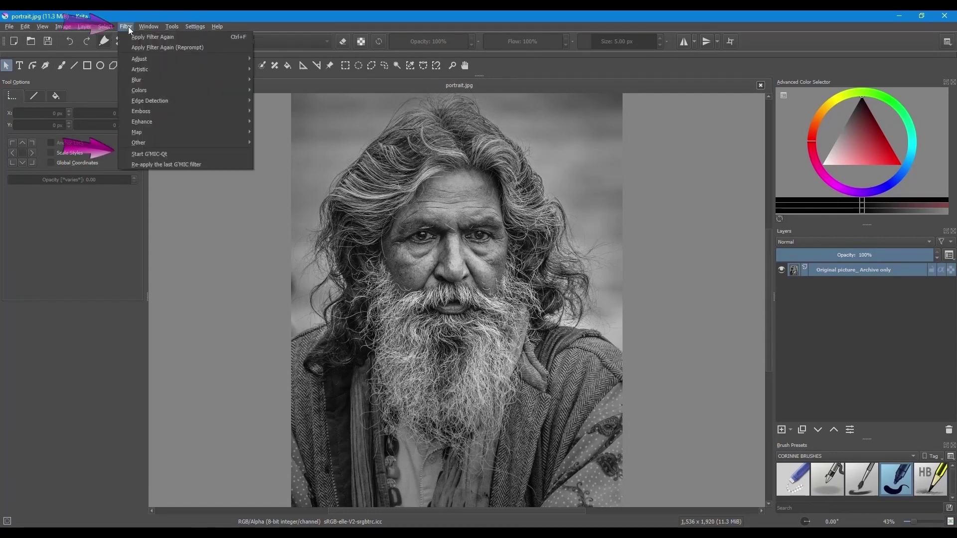
pyautogui.click(154, 154)
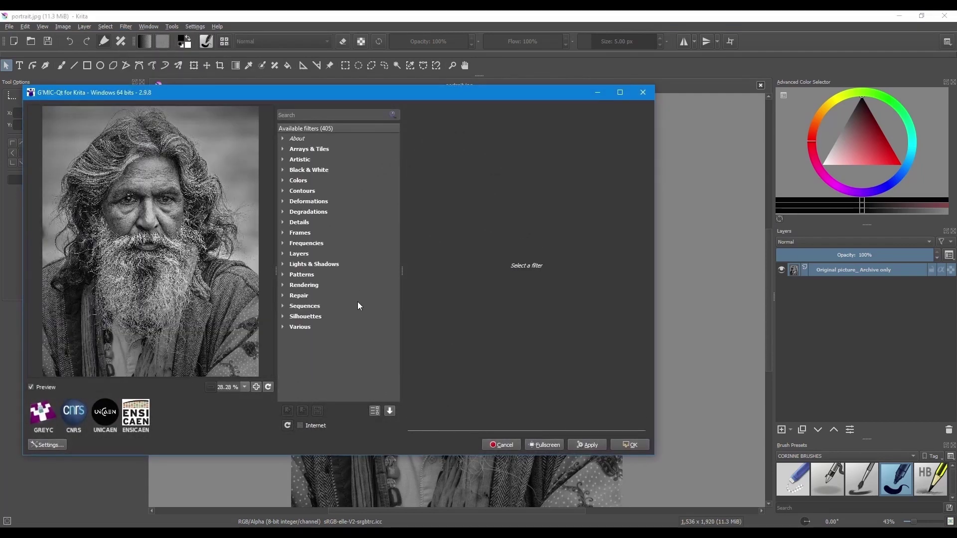
pyautogui.click(50, 446)
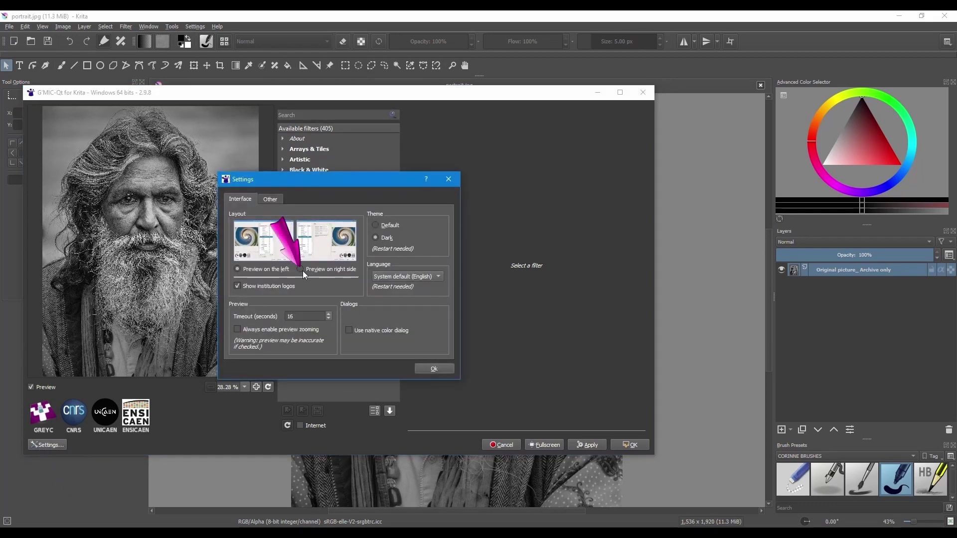
pyautogui.click(301, 271)
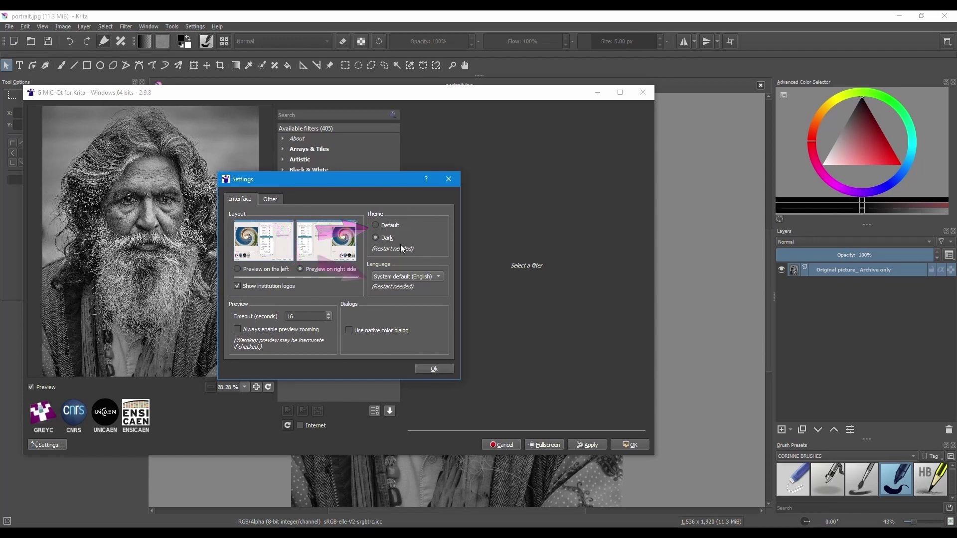
pyautogui.click(440, 277)
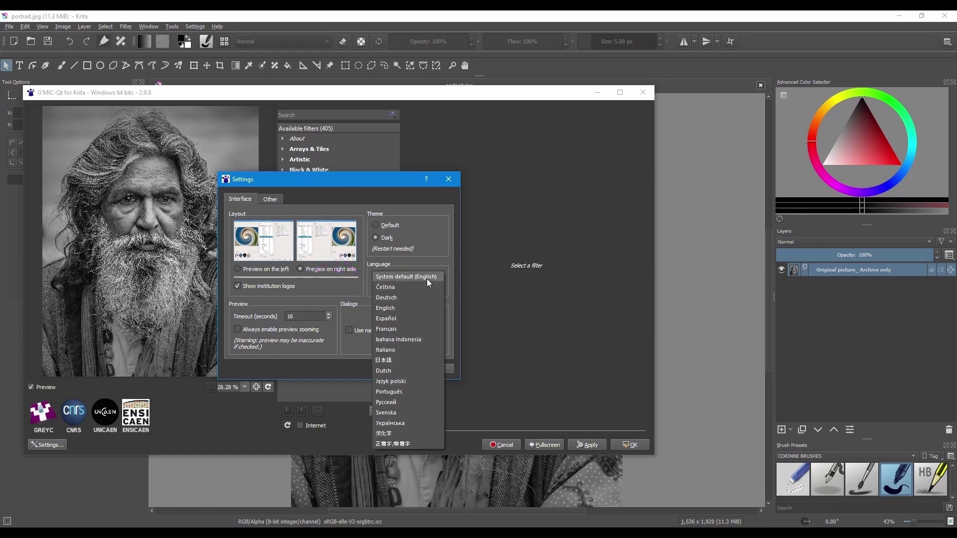
pyautogui.click(440, 270)
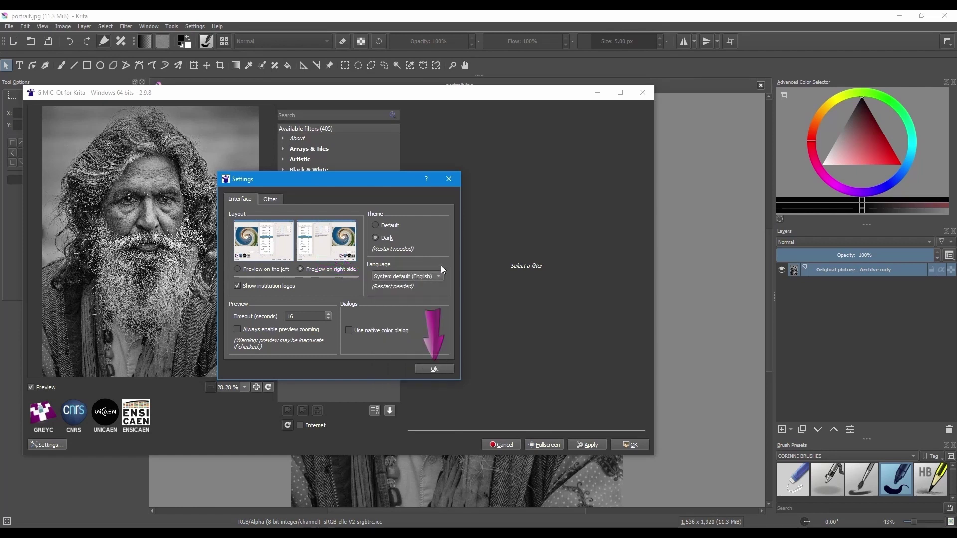
pyautogui.click(431, 369)
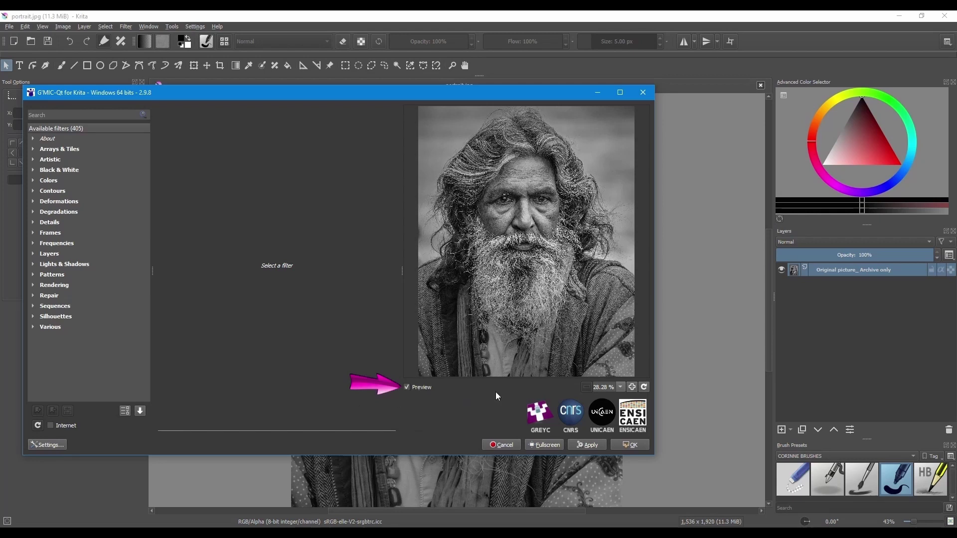
# Step: Try the filter preview's zoom controls, zooming in and back out and choosing 150 % and 100 %
pyautogui.click(632, 388)
pyautogui.click(632, 388)
pyautogui.click(633, 388)
pyautogui.click(633, 387)
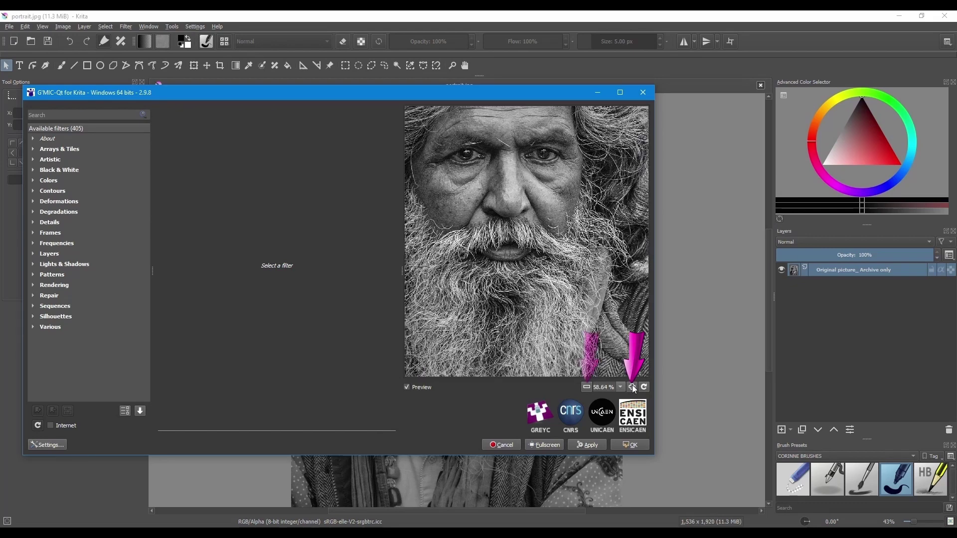
pyautogui.click(586, 387)
pyautogui.click(586, 387)
pyautogui.click(586, 387)
pyautogui.click(586, 388)
pyautogui.click(620, 387)
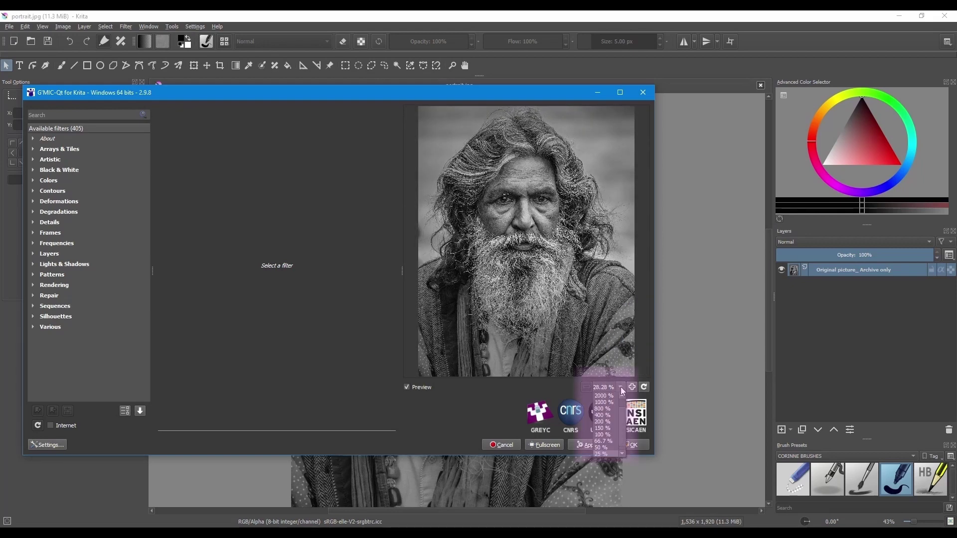
pyautogui.click(603, 428)
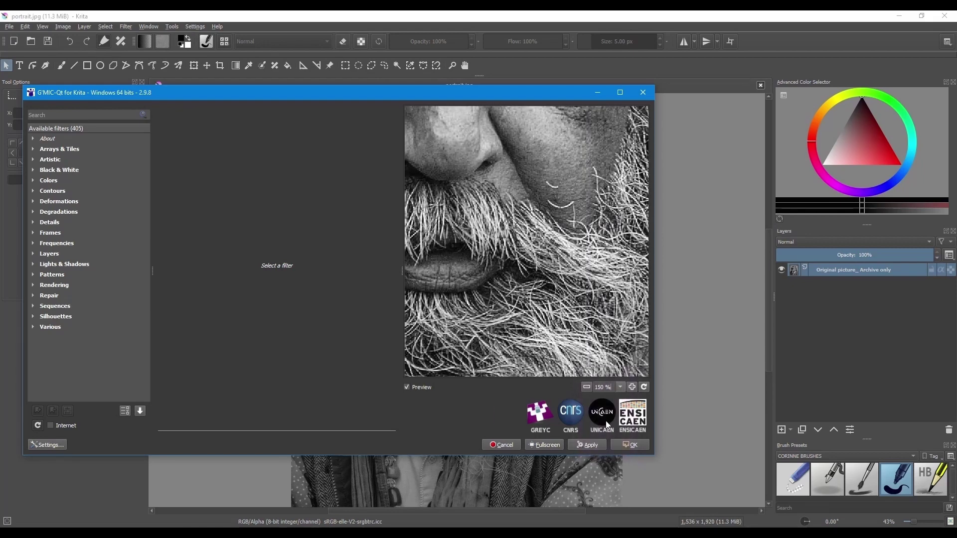
pyautogui.click(619, 388)
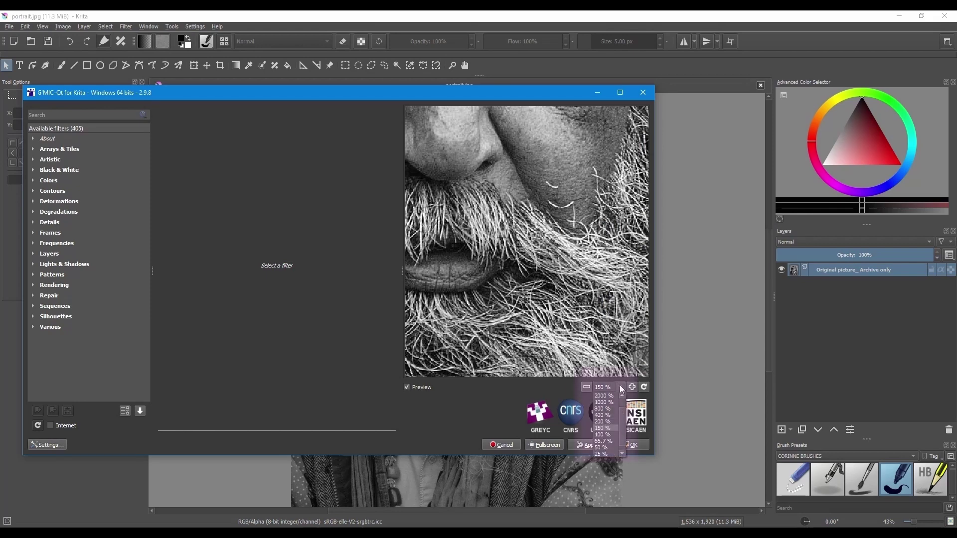
pyautogui.click(601, 453)
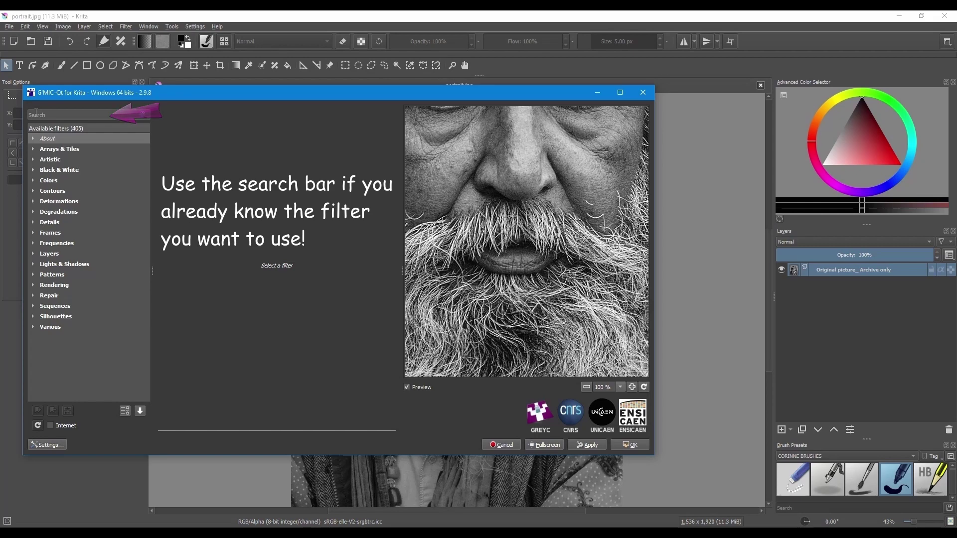
# Step: Search the filters for "water" and preview Fourier Watermark, Visible Watermark, Water and Drop Water
pyautogui.click(36, 113)
pyautogui.write('water')
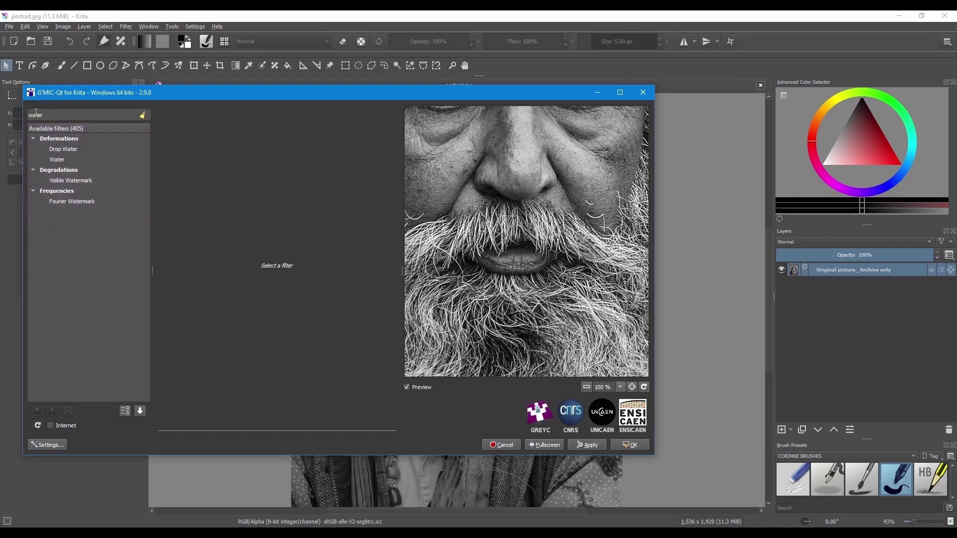
pyautogui.click(58, 200)
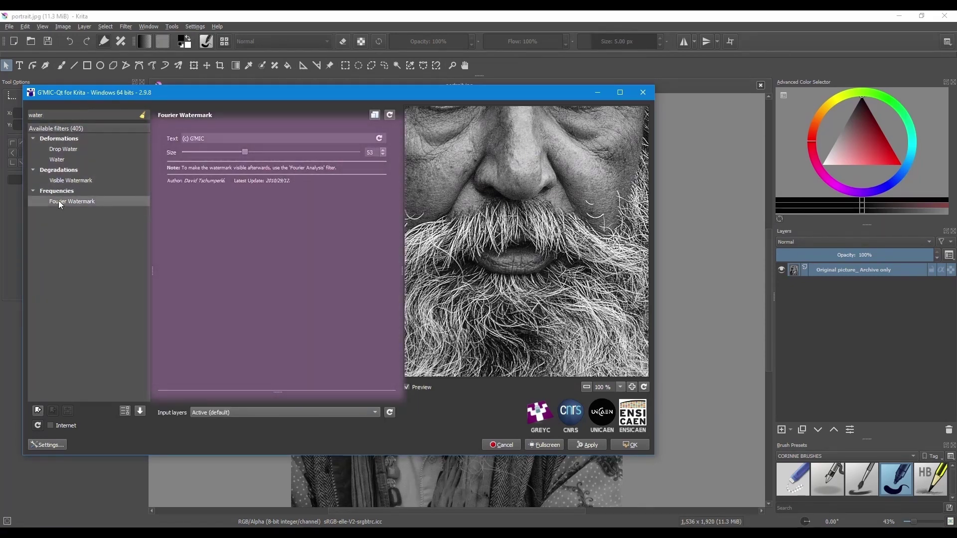
pyautogui.click(64, 181)
pyautogui.moveTo(228, 180); pyautogui.dragTo(264, 194)
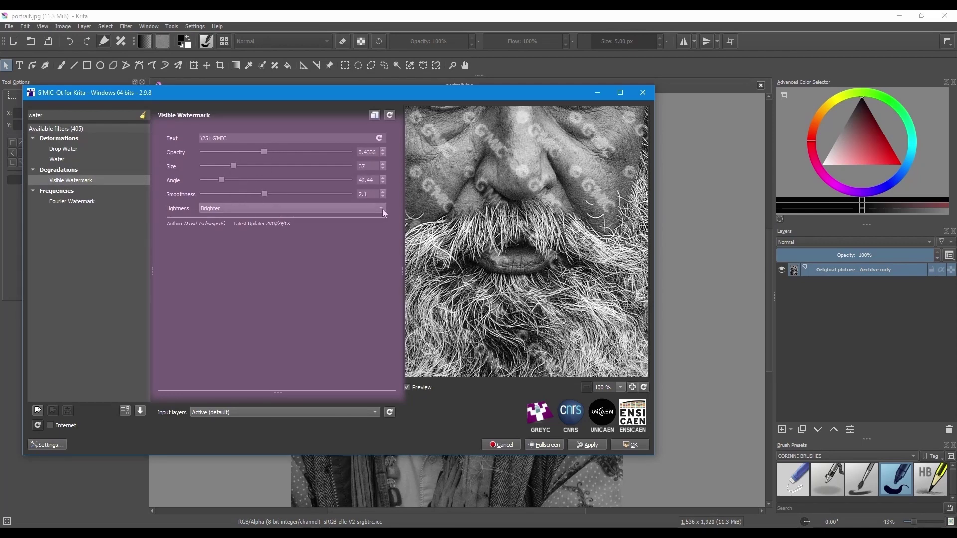
pyautogui.click(56, 159)
pyautogui.moveTo(238, 152); pyautogui.dragTo(295, 174)
pyautogui.click(63, 149)
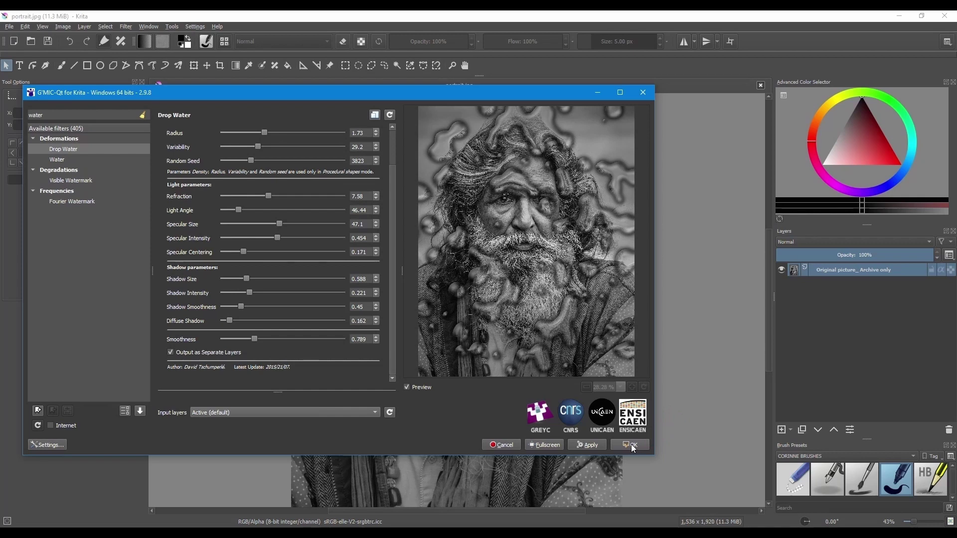
# Step: View the input layer options for Drop Water and switch the filter window to full screen and back
pyautogui.click(376, 414)
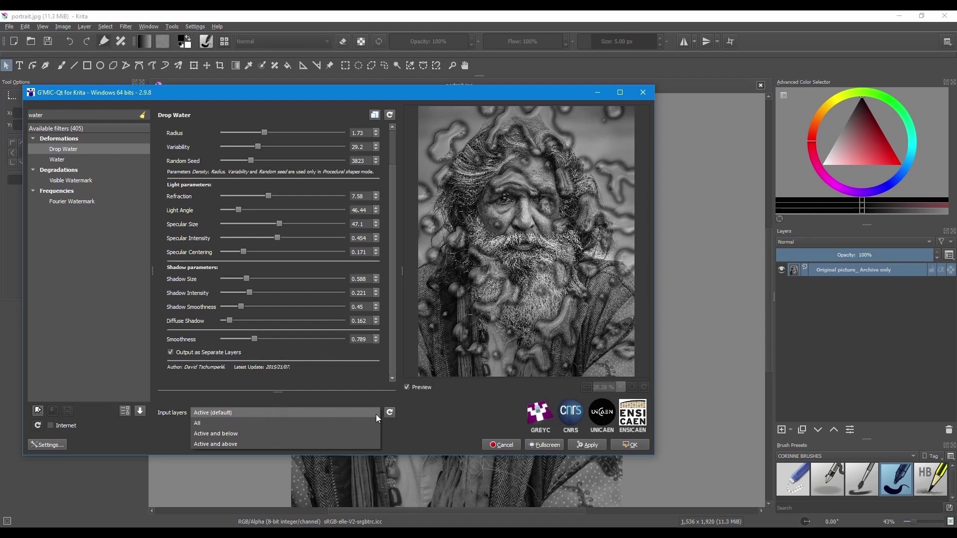
pyautogui.click(376, 414)
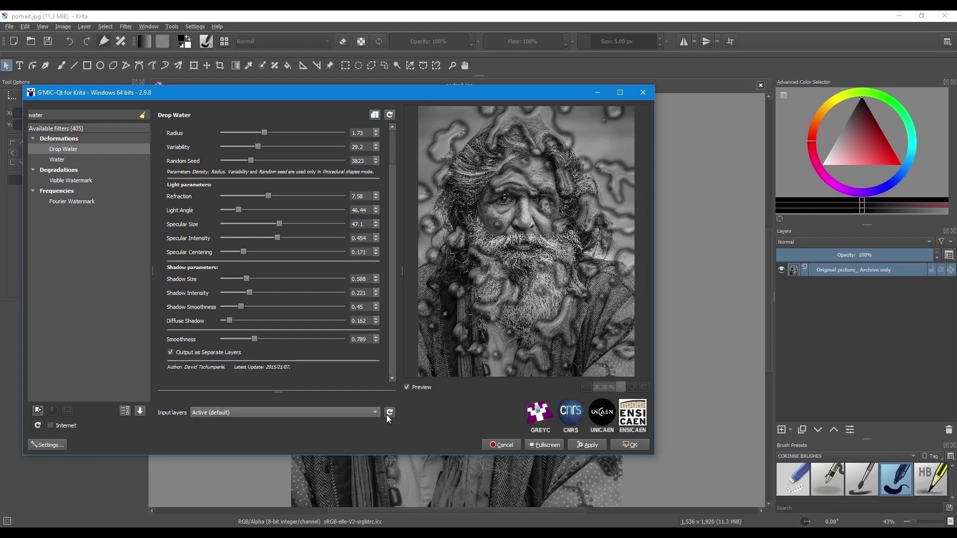
pyautogui.click(542, 446)
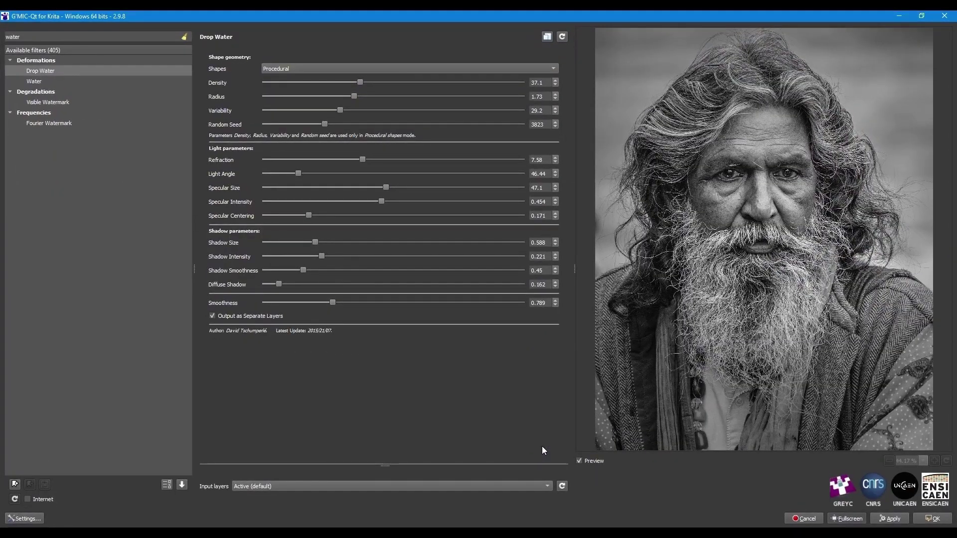
pyautogui.click(831, 520)
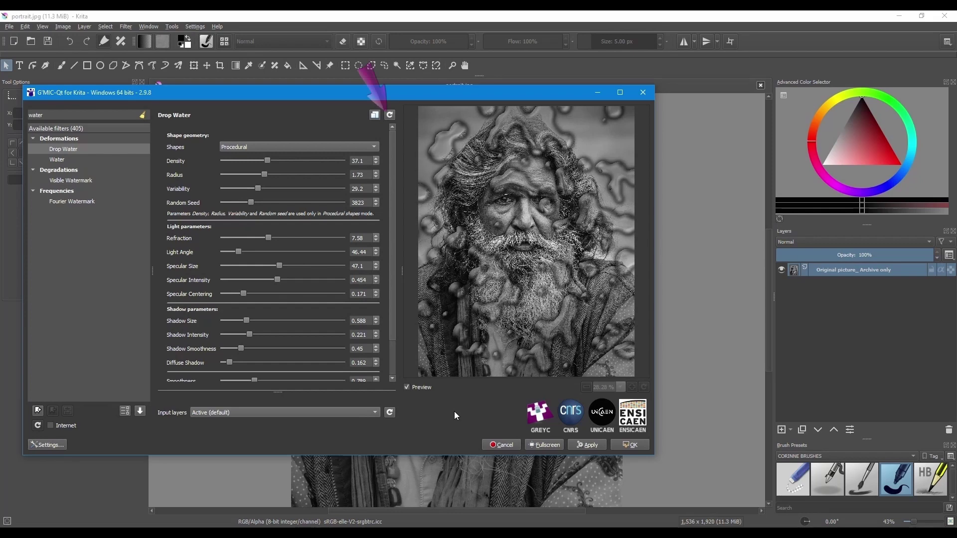
# Step: Reset the Drop Water parameters to their defaults and close the filter window without applying the effect
pyautogui.click(390, 115)
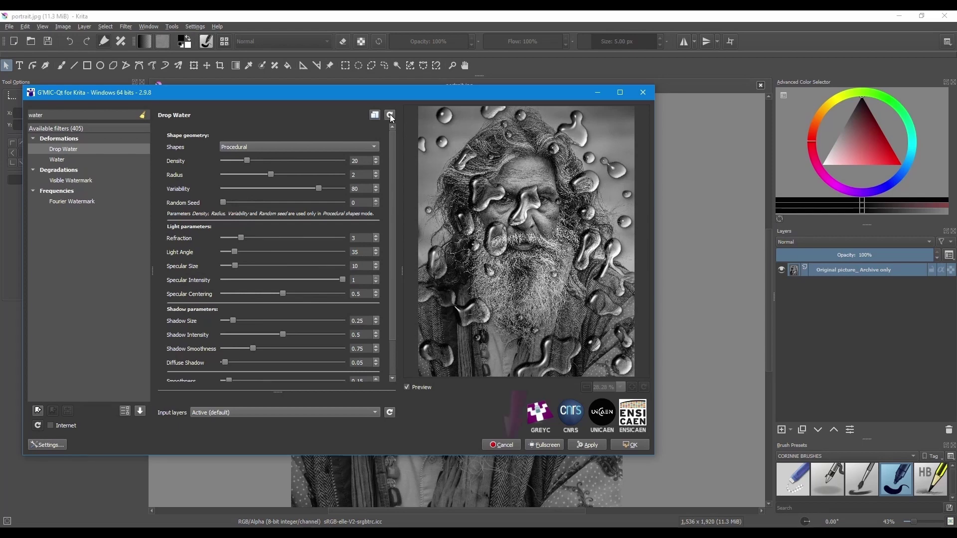
pyautogui.click(500, 445)
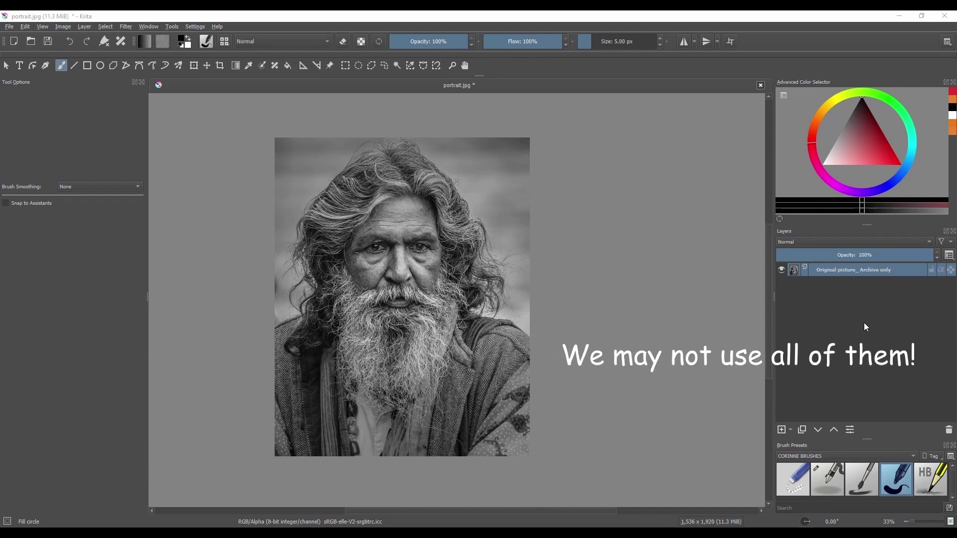
# Step: Duplicate the original picture layer four times, and lock and hide the original layer
pyautogui.hotkey('ctrl', 'j')
pyautogui.hotkey('ctrl', 'j')
pyautogui.hotkey('ctrl', 'j')
pyautogui.hotkey('ctrl', 'j')
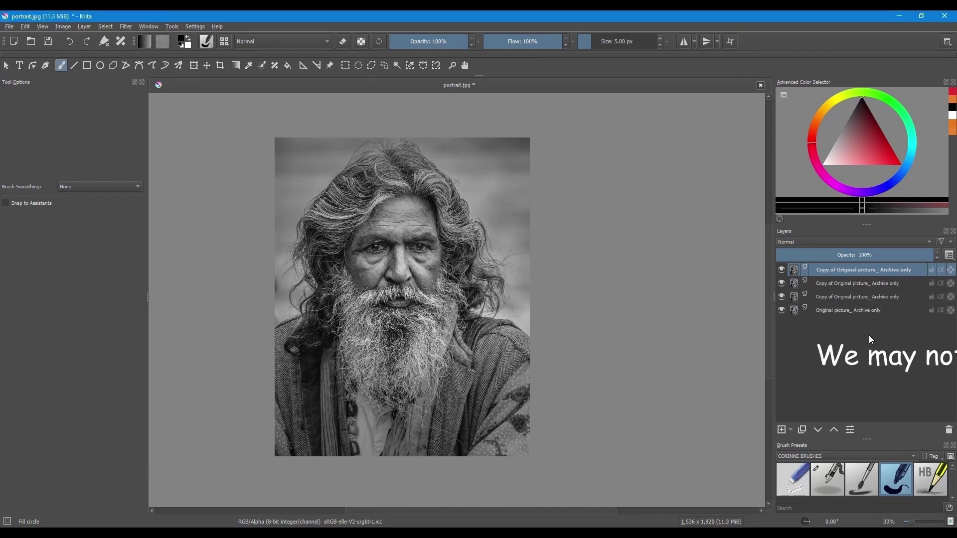
pyautogui.click(931, 324)
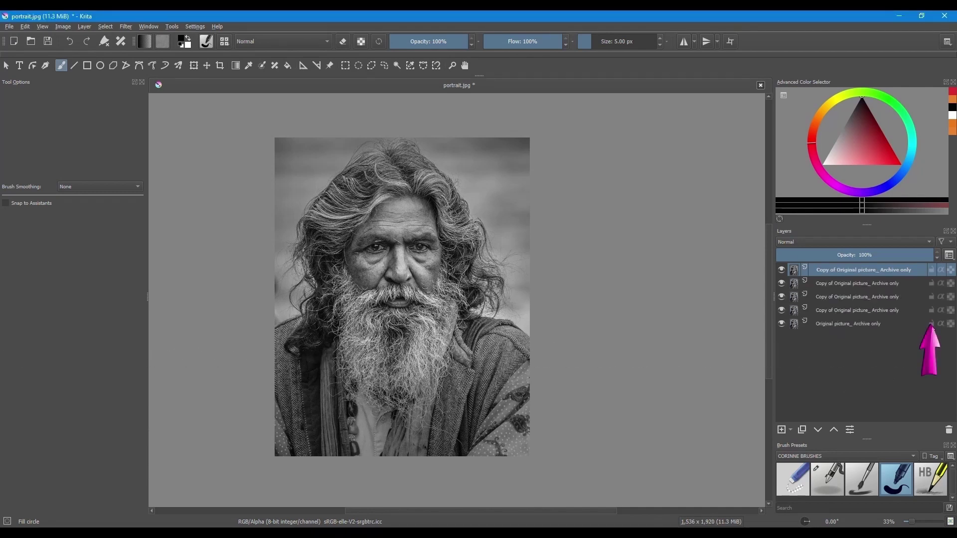
pyautogui.click(781, 324)
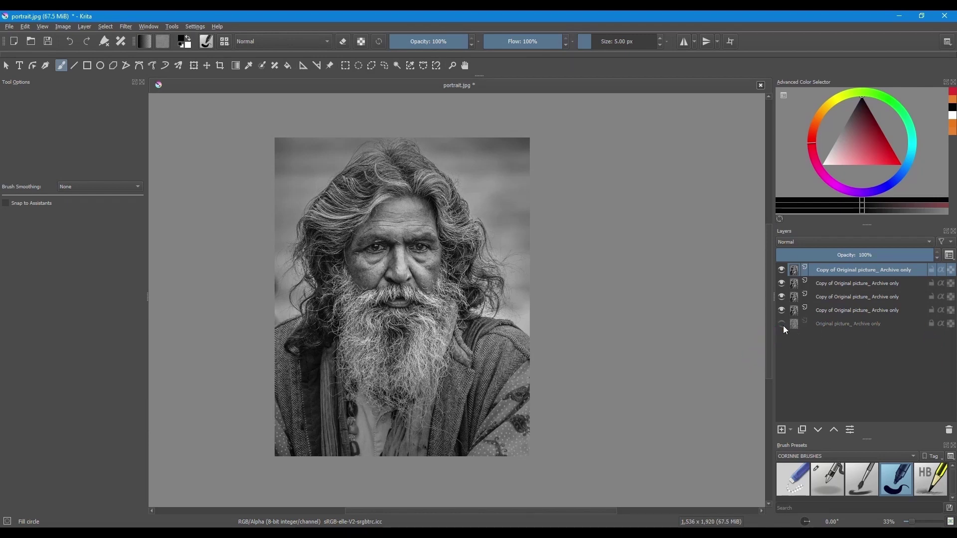
# Step: Rename the four copied layers 1, 2, 3 and 4 from the top of the stack down
pyautogui.doubleClick(816, 271)
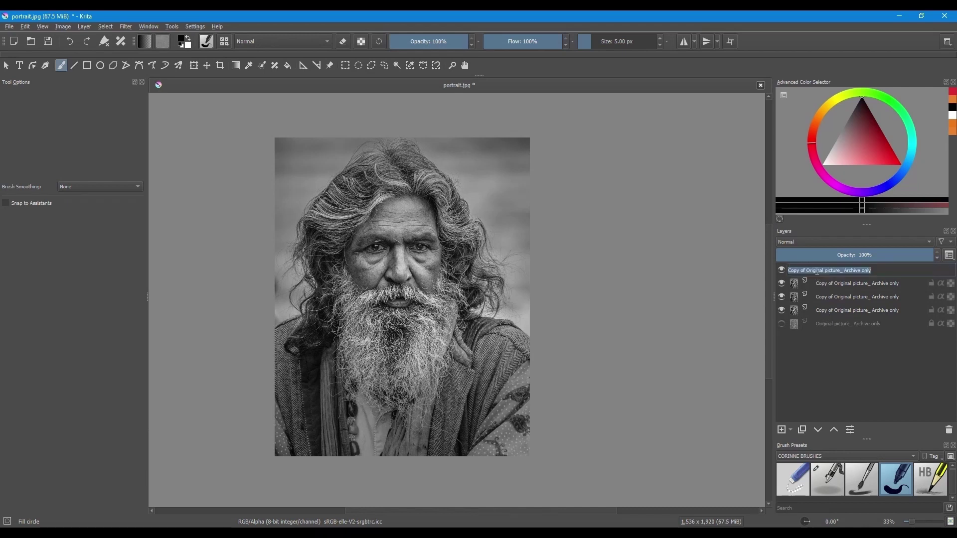
pyautogui.write('1')
pyautogui.press('Return')
pyautogui.doubleClick(824, 283)
pyautogui.write('2')
pyautogui.click(836, 298)
pyautogui.doubleClick(835, 298)
pyautogui.write('3')
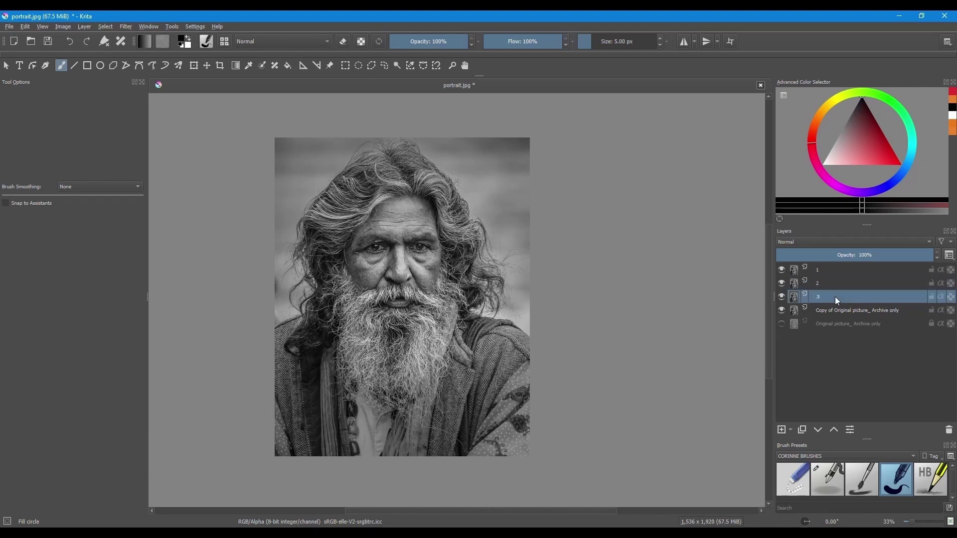
pyautogui.click(839, 311)
pyautogui.doubleClick(839, 311)
pyautogui.write('4')
pyautogui.press('Return')
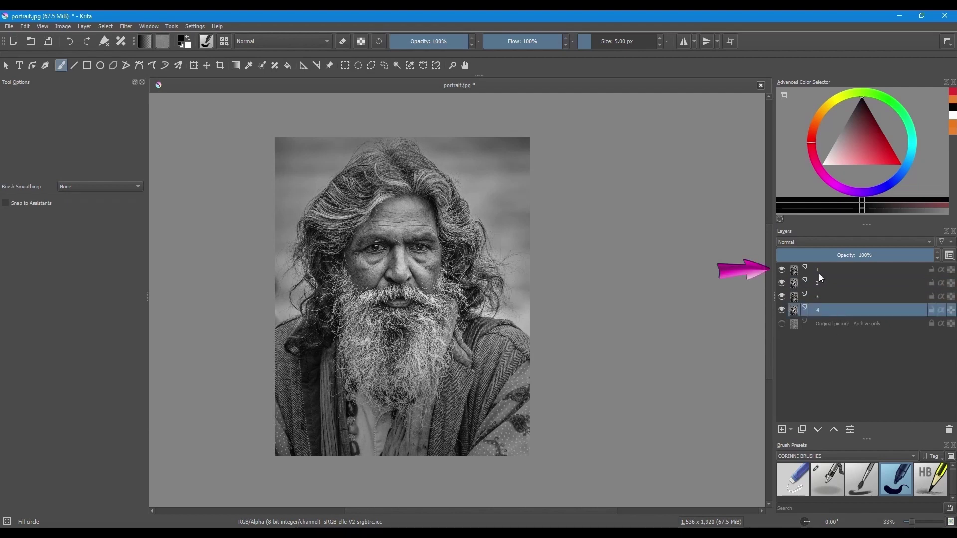
# Step: Apply the Threshold filter to layer 1 with a threshold level of 50
pyautogui.click(820, 274)
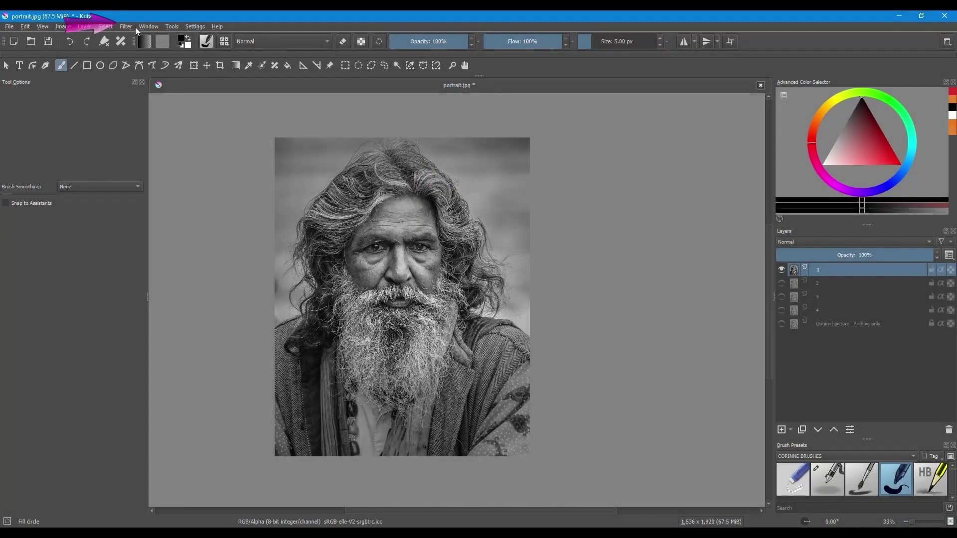
pyautogui.click(124, 26)
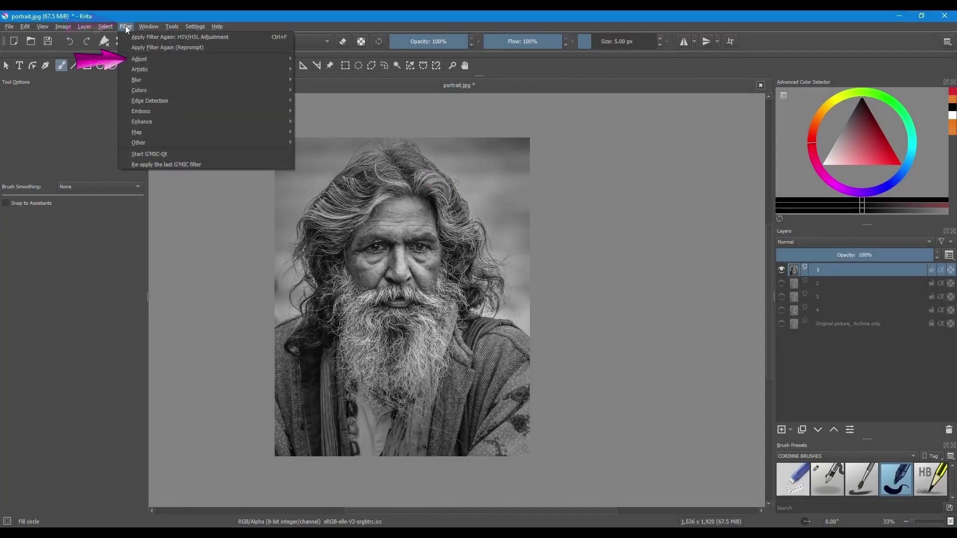
pyautogui.moveTo(145, 58)
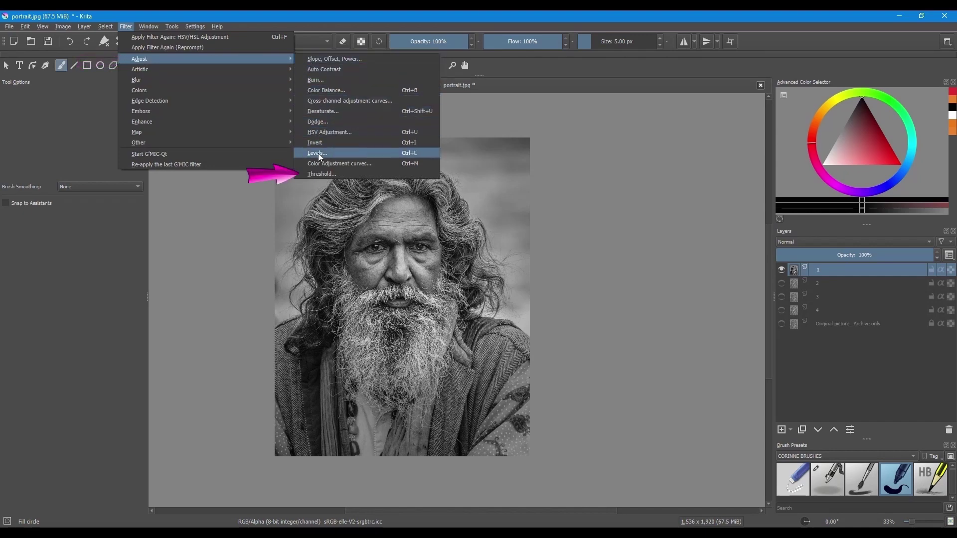
pyautogui.click(322, 174)
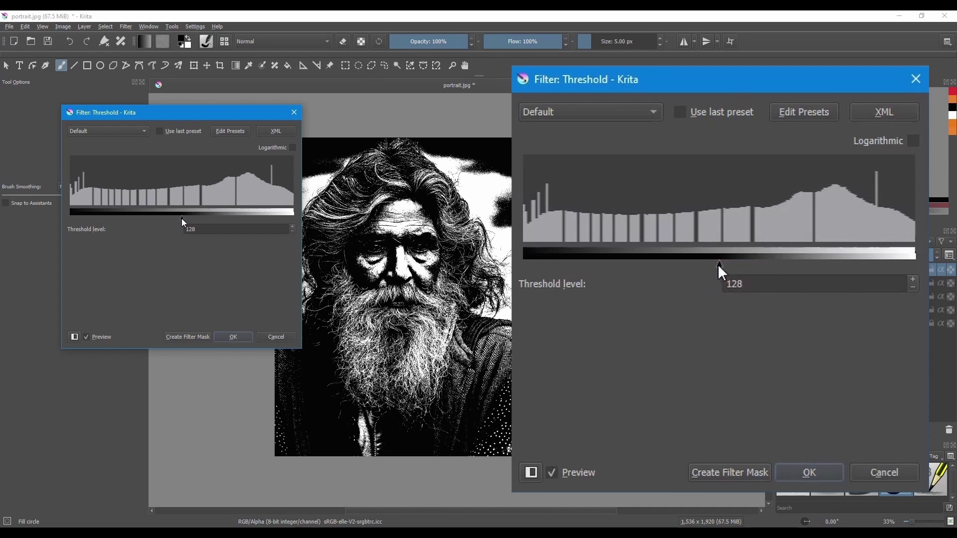
pyautogui.moveTo(182, 218); pyautogui.dragTo(109, 216)
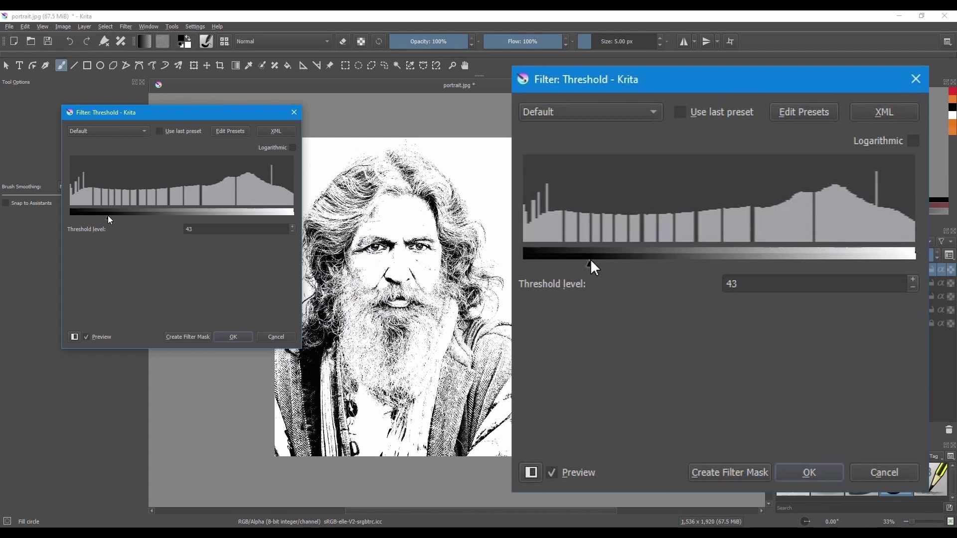
pyautogui.doubleClick(193, 230)
pyautogui.write('5.0')
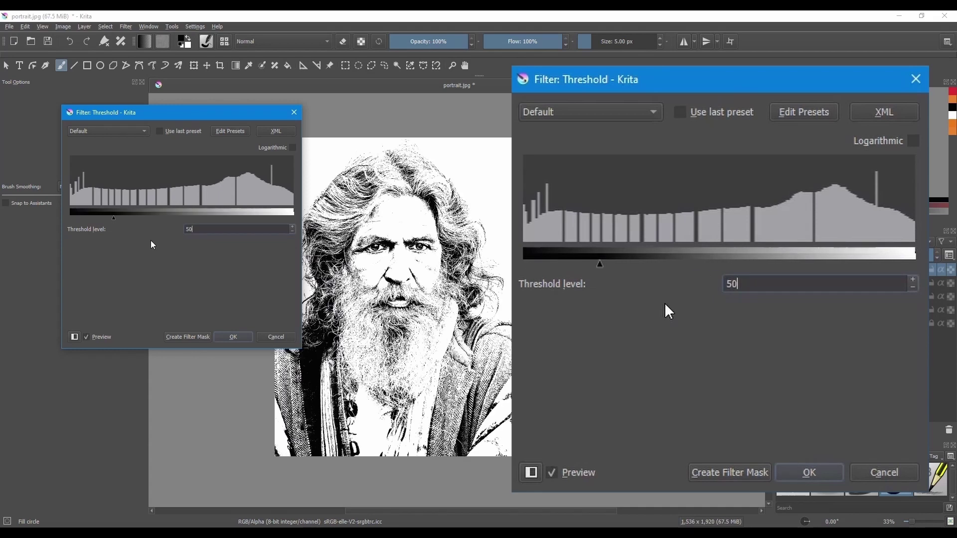
pyautogui.press('Return')
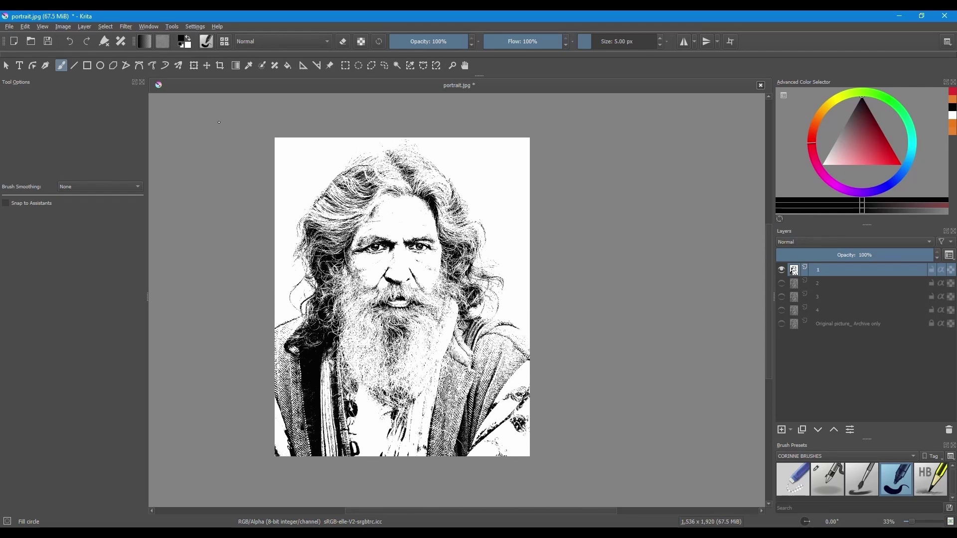
# Step: Apply the Color to Alpha filter to layer 1 to turn its white areas transparent, using a threshold of 100
pyautogui.click(127, 26)
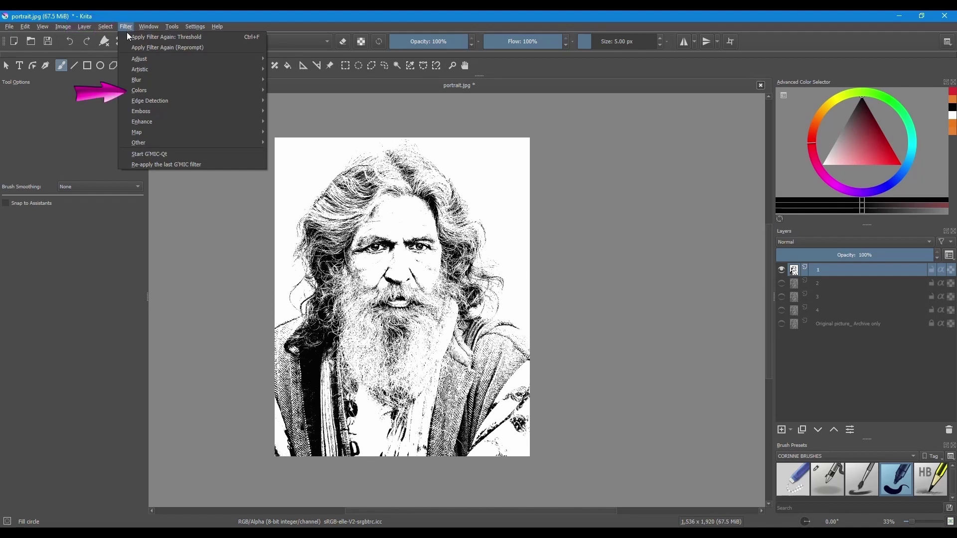
pyautogui.moveTo(142, 90)
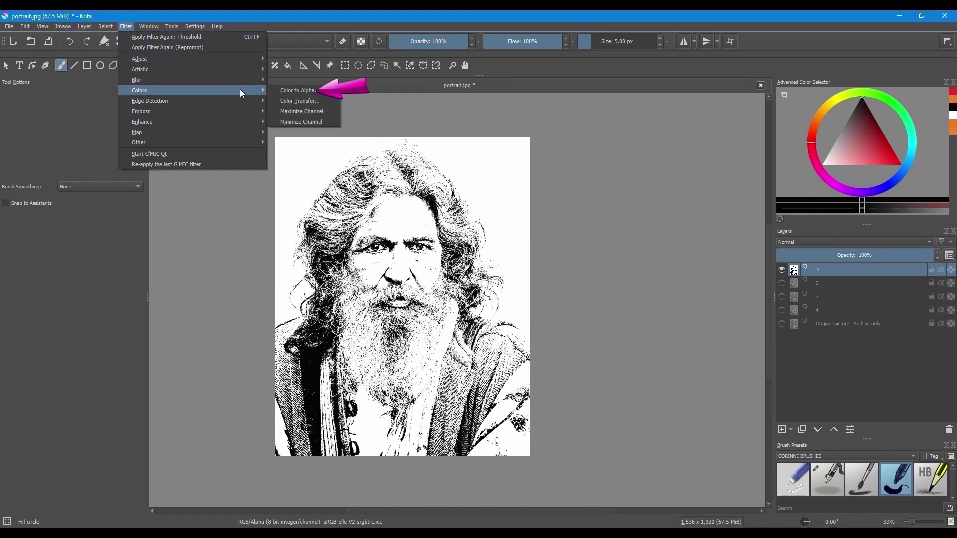
pyautogui.click(285, 91)
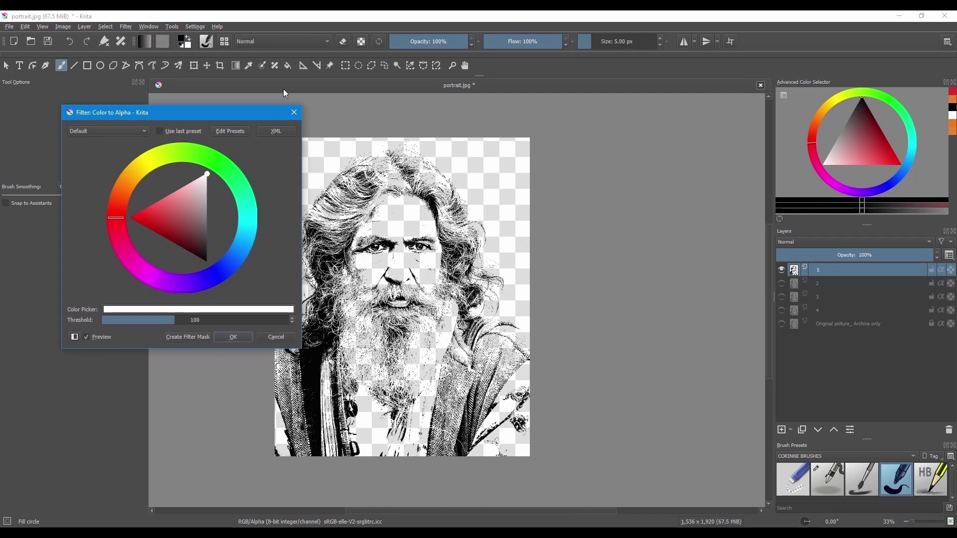
pyautogui.click(232, 337)
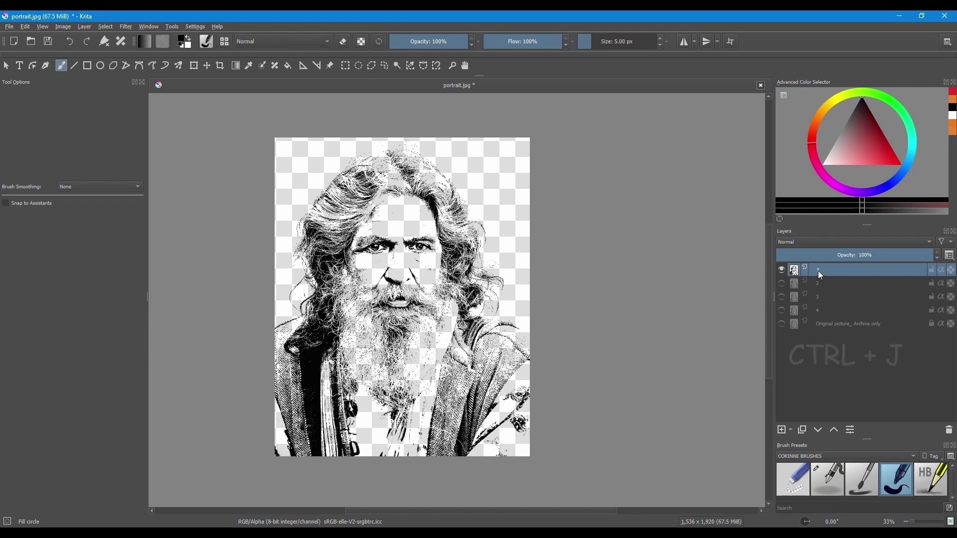
# Step: Duplicate layer 1, lock the copy's alpha, and paint its linework dark red with a brush of about 622 px
pyautogui.hotkey('ctrl', 'j')
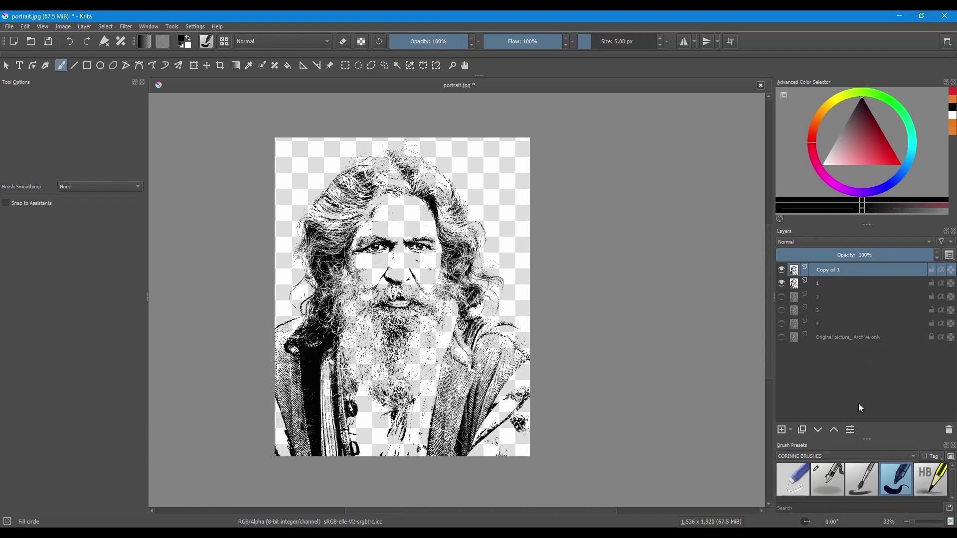
pyautogui.click(952, 271)
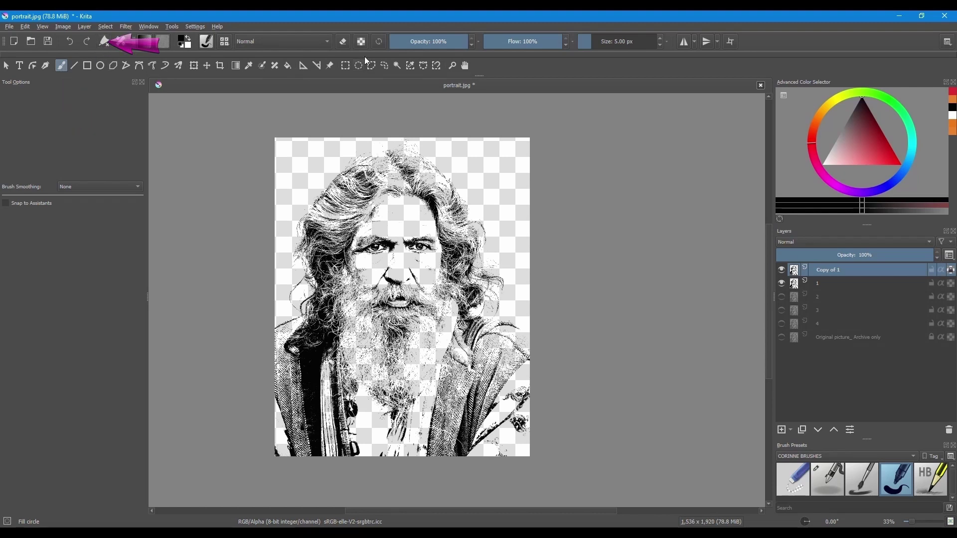
pyautogui.moveTo(589, 44); pyautogui.dragTo(644, 49)
pyautogui.moveTo(868, 131); pyautogui.dragTo(872, 140)
pyautogui.moveTo(473, 189)
pyautogui.mouseDown()
pyautogui.moveTo(394, 184)
pyautogui.moveTo(298, 213)
pyautogui.moveTo(526, 237)
pyautogui.moveTo(286, 297)
pyautogui.moveTo(519, 319)
pyautogui.moveTo(276, 367)
pyautogui.moveTo(548, 397)
pyautogui.moveTo(304, 428)
pyautogui.mouseUp()
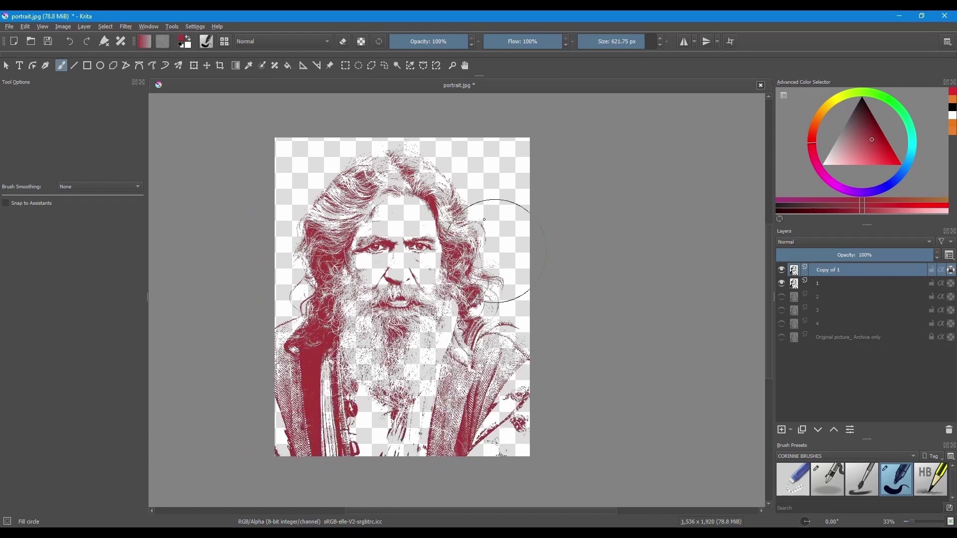
# Step: Darken the red copy with an HSV/HSL adjustment, using a lightness of about -46 and a saturation of about 21
pyautogui.hotkey('ctrl', 'u')
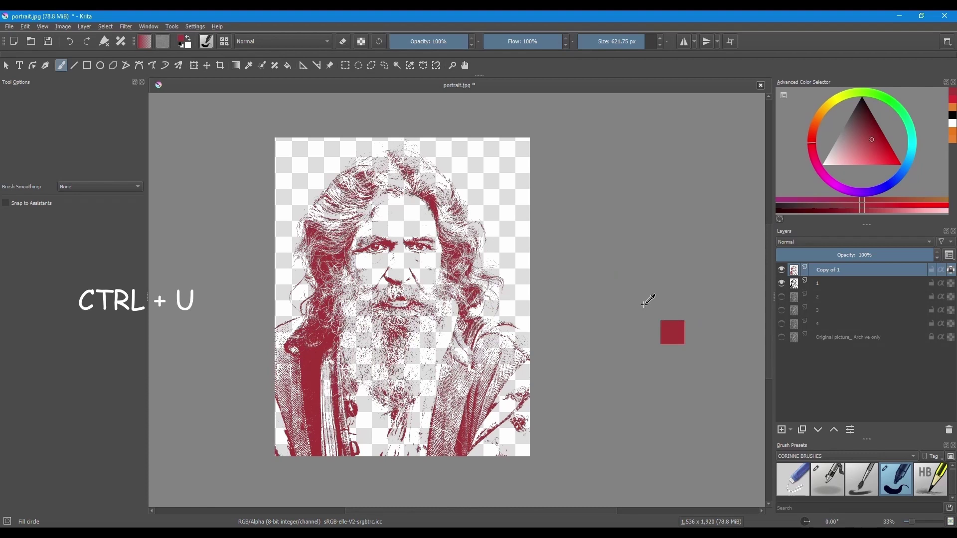
pyautogui.moveTo(172, 190)
pyautogui.mouseDown()
pyautogui.moveTo(137, 191)
pyautogui.moveTo(185, 178)
pyautogui.mouseUp()
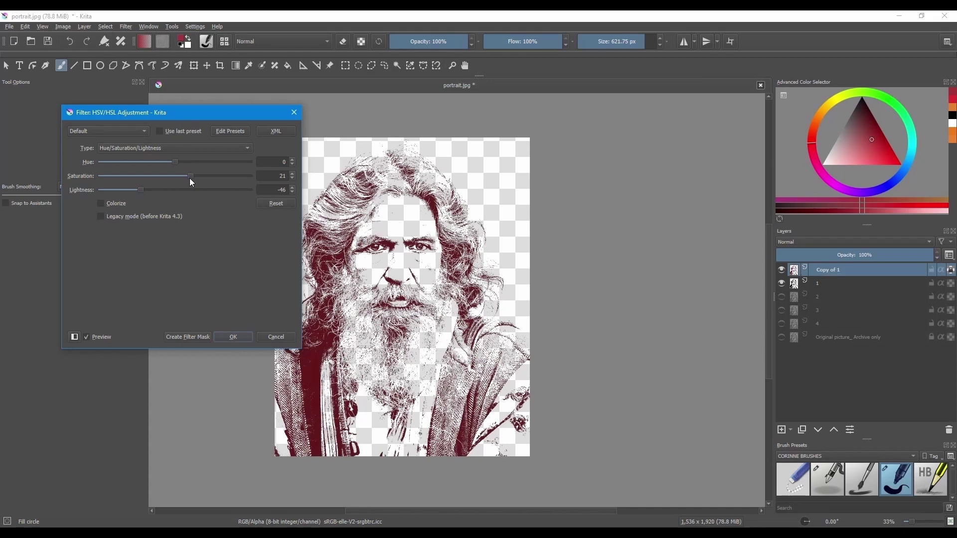
pyautogui.moveTo(178, 163); pyautogui.dragTo(173, 163)
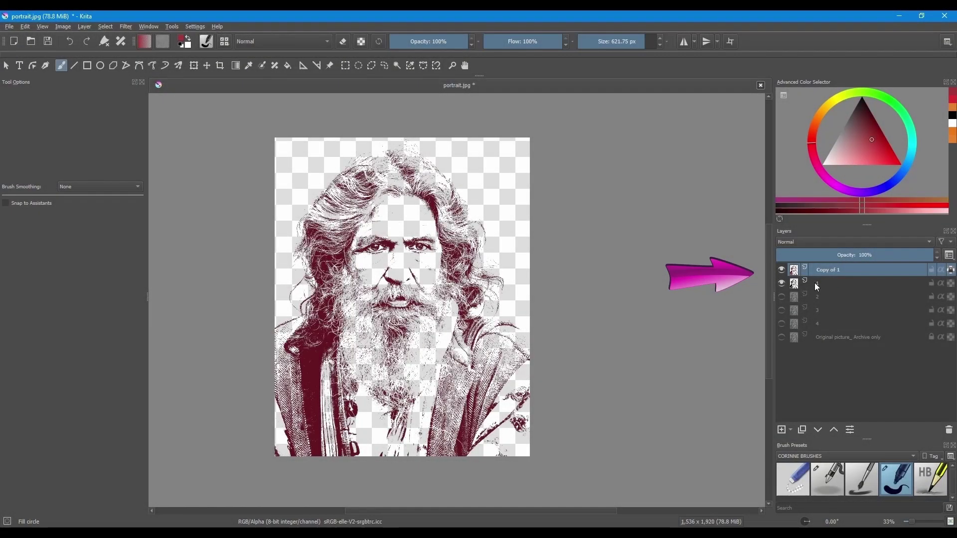
# Step: Hide layer 1 and its red copy, and make layer 2 active and visible
pyautogui.click(781, 269)
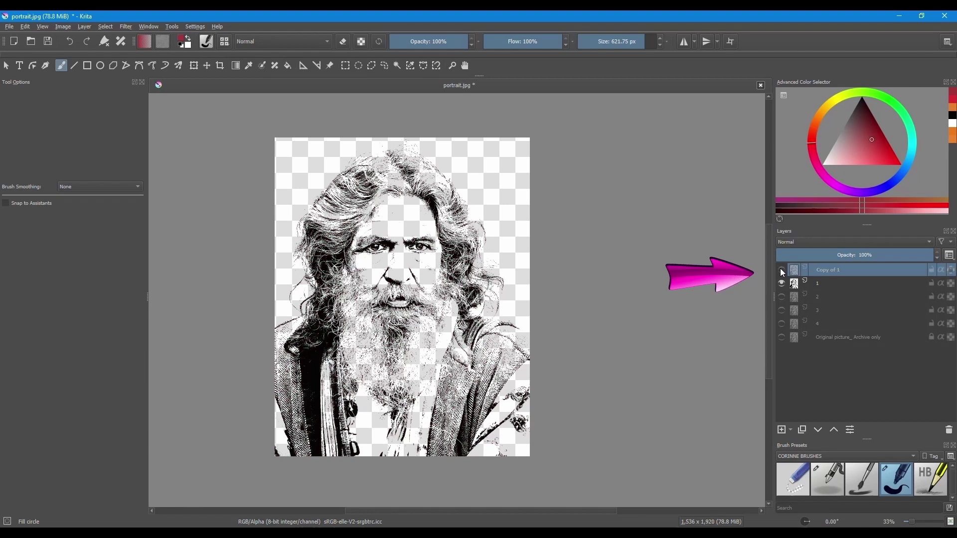
pyautogui.click(782, 283)
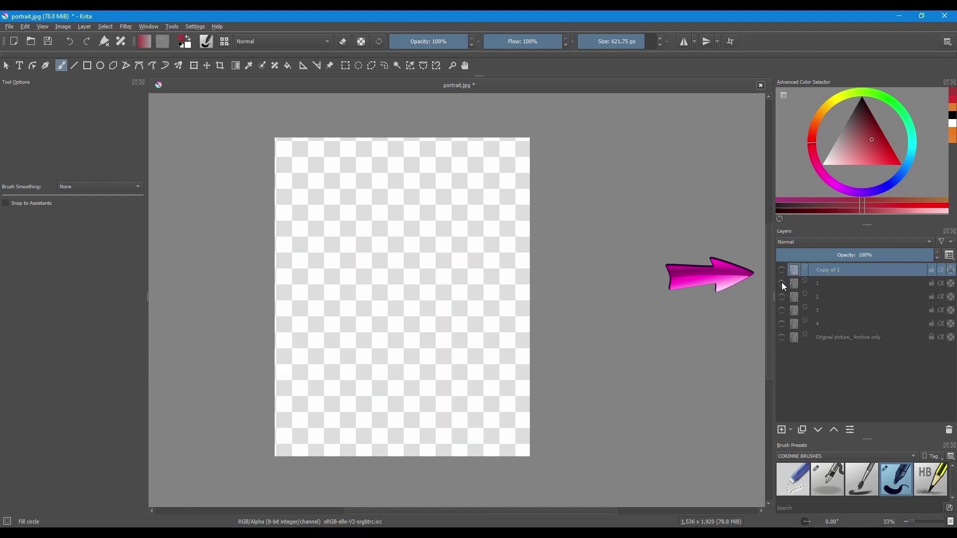
pyautogui.click(815, 296)
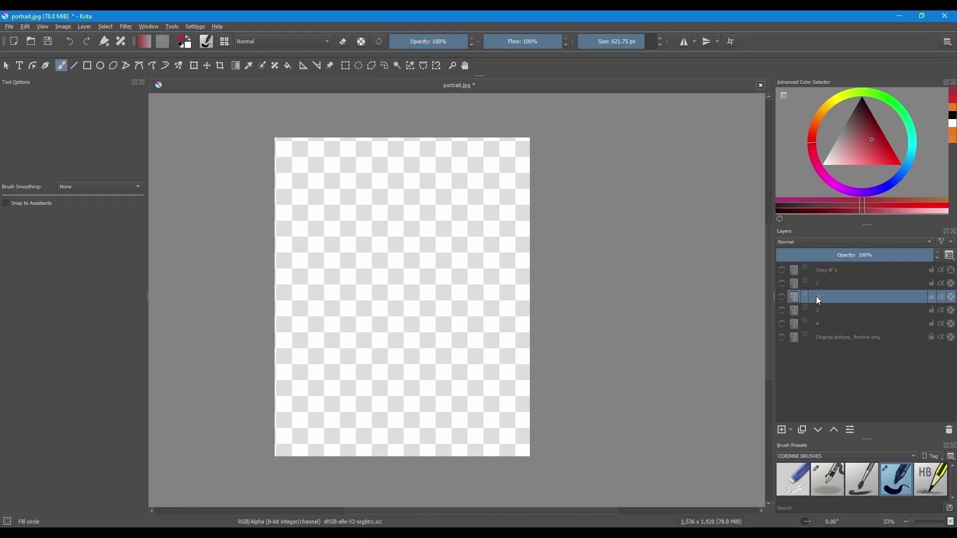
pyautogui.click(782, 297)
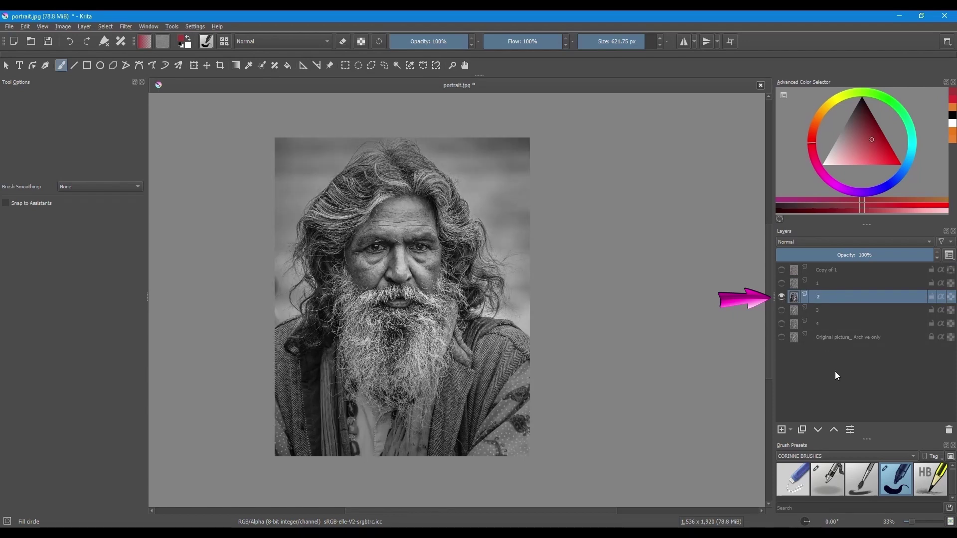
# Step: Apply the G'MIC artistic Sketch filter to layer 2 with its default parameters
pyautogui.click(127, 26)
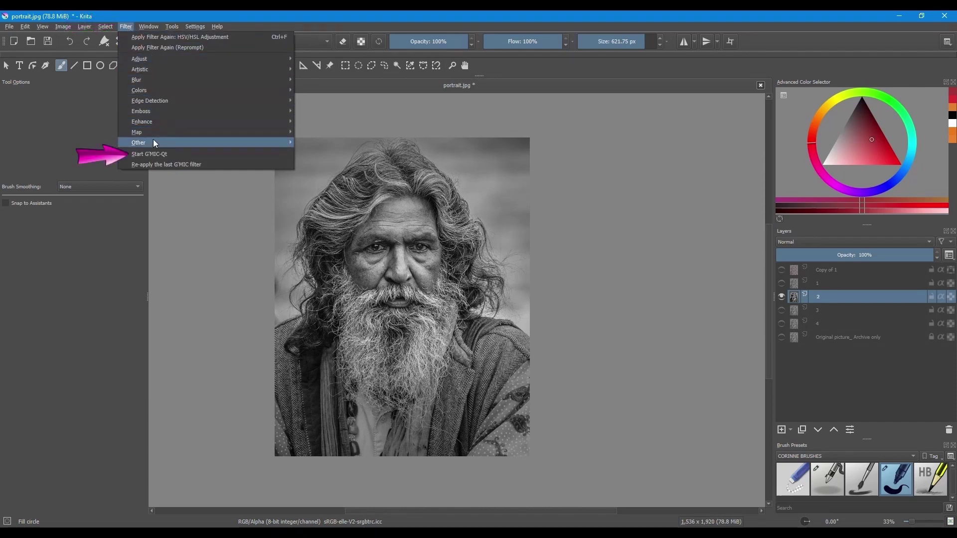
pyautogui.click(145, 154)
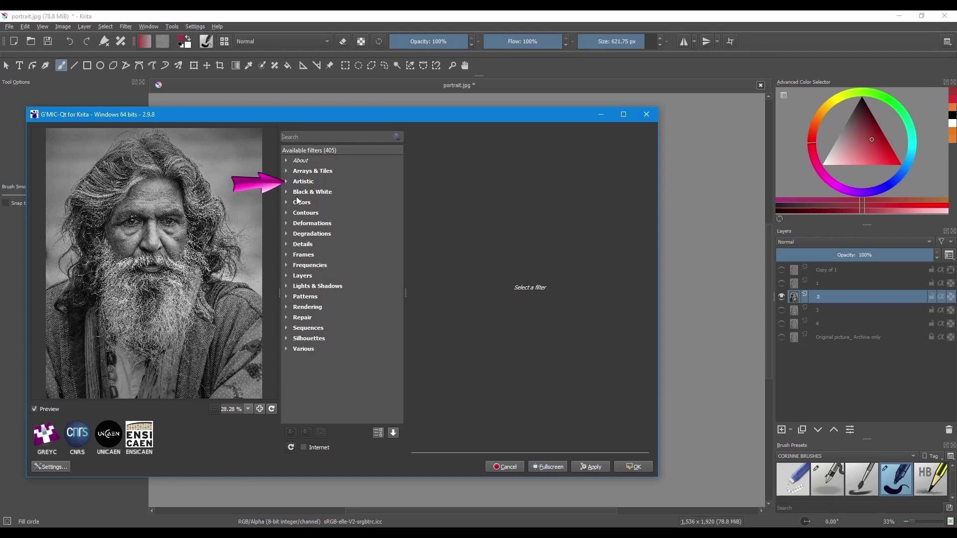
pyautogui.click(286, 181)
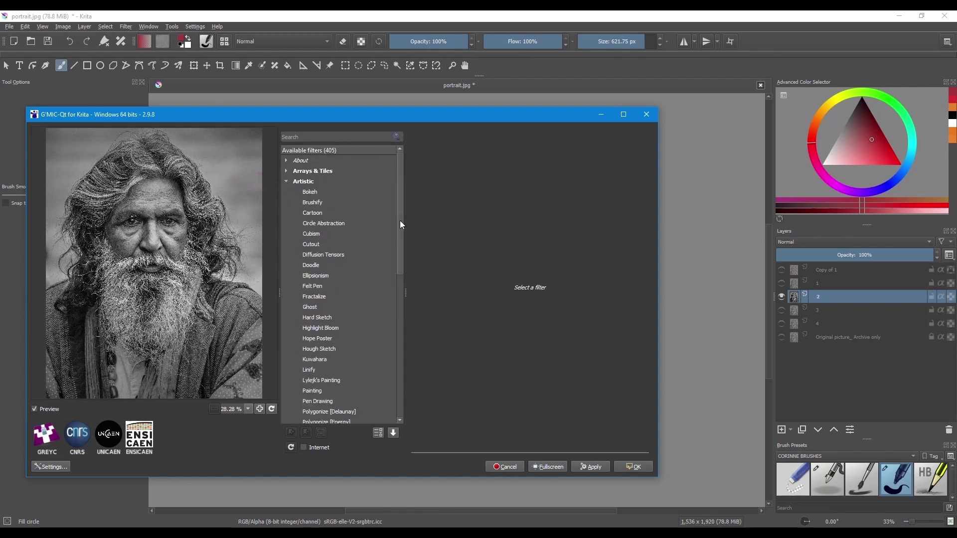
pyautogui.moveTo(401, 226); pyautogui.dragTo(405, 297)
pyautogui.click(310, 338)
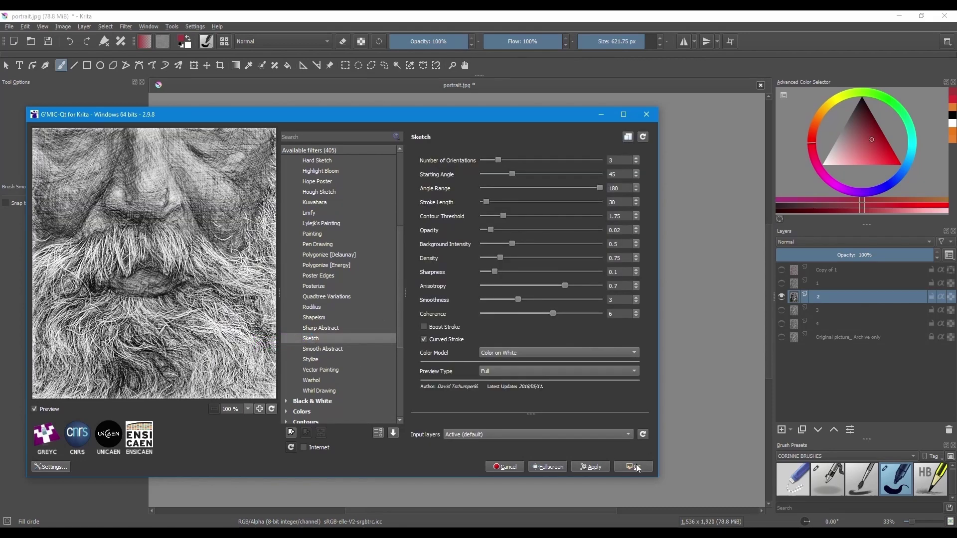
pyautogui.click(638, 466)
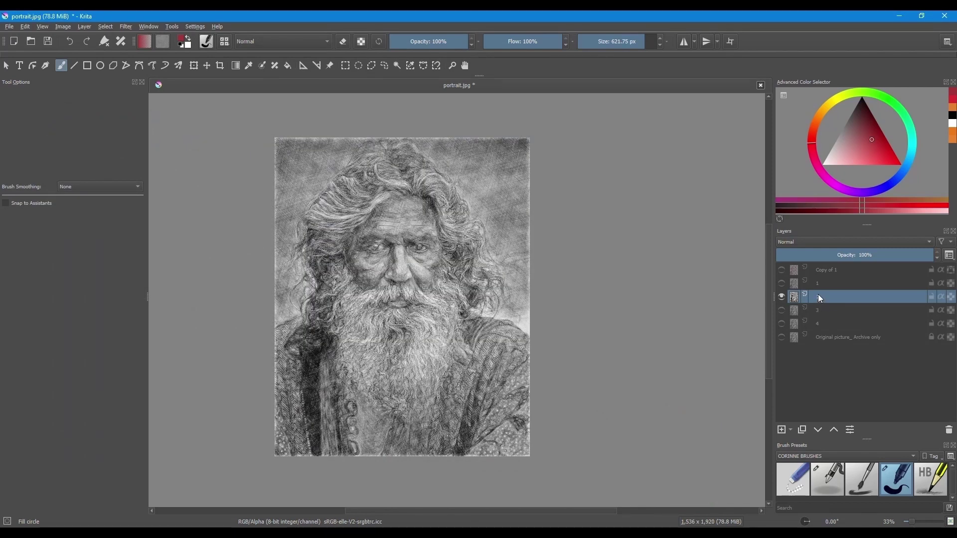
# Step: Rename layer 2 as SKETCH
pyautogui.doubleClick(819, 296)
pyautogui.write('SKETCH')
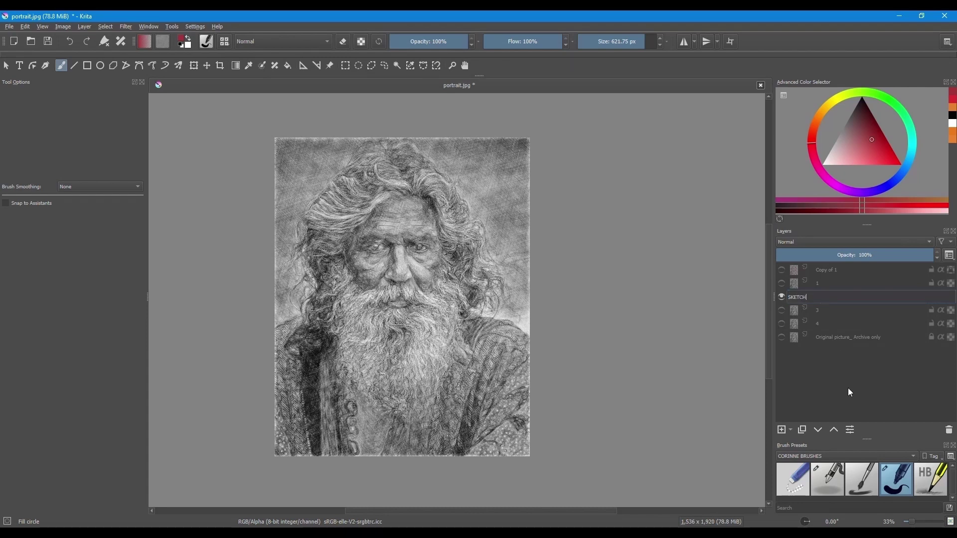
pyautogui.press('Return')
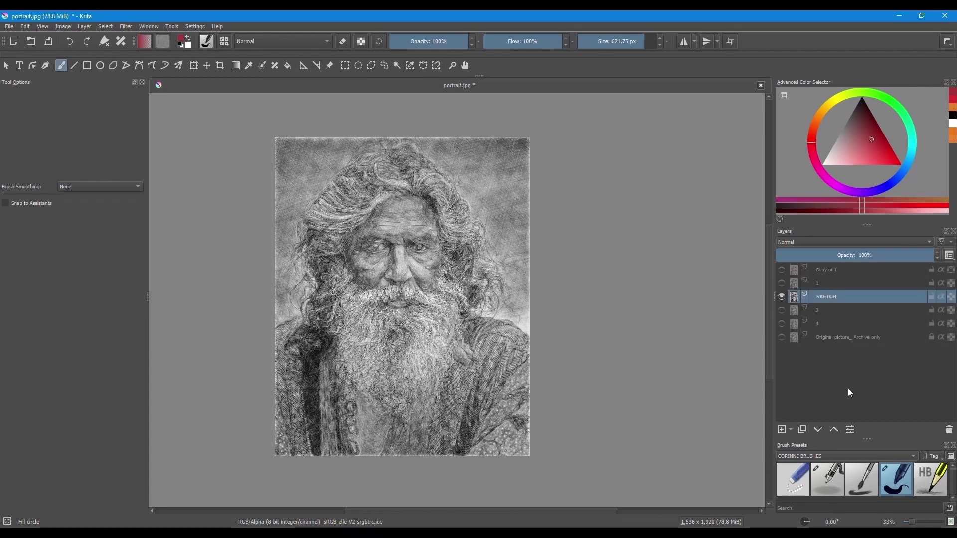
# Step: Show layer 1 and rename it BLACK, and rename its red copy RED
pyautogui.click(782, 283)
pyautogui.doubleClick(819, 283)
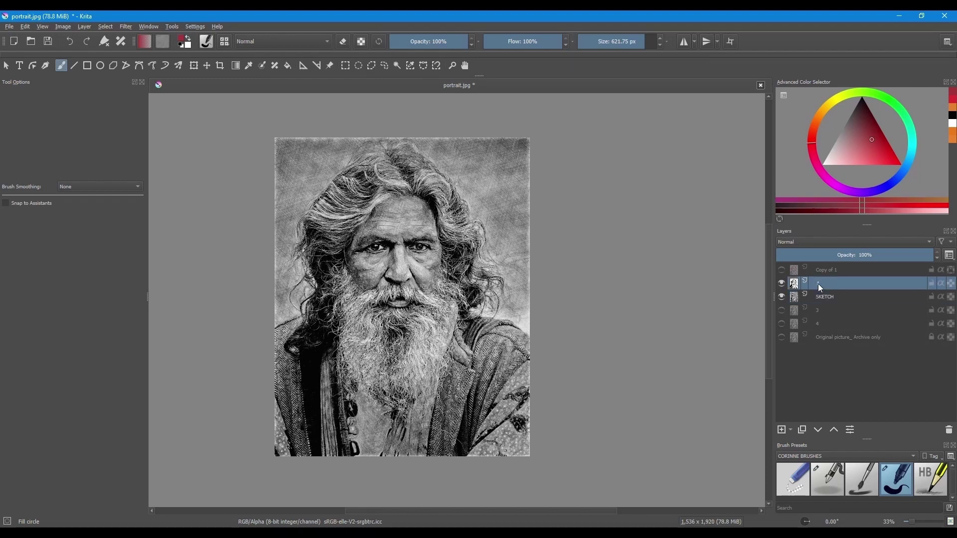
pyautogui.write('BLACK')
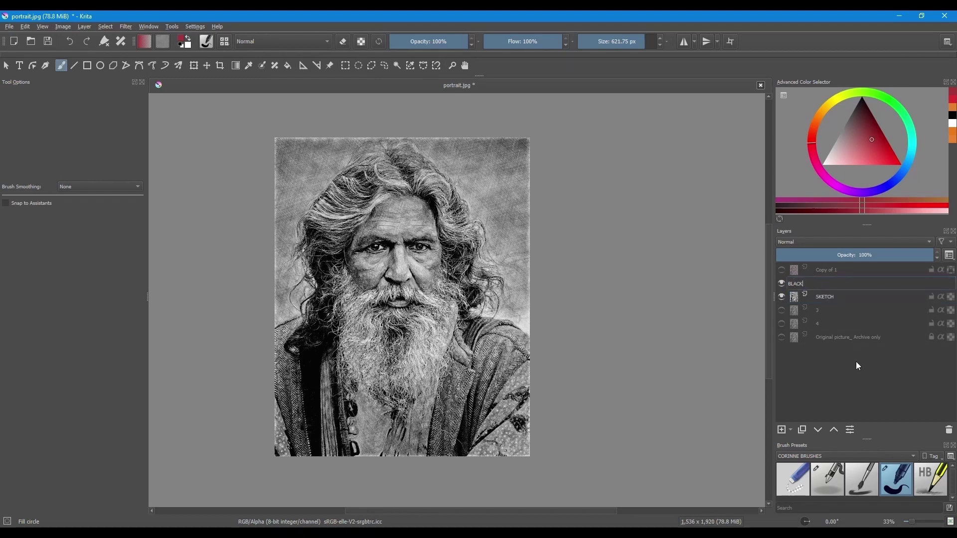
pyautogui.press('Return')
pyautogui.doubleClick(828, 270)
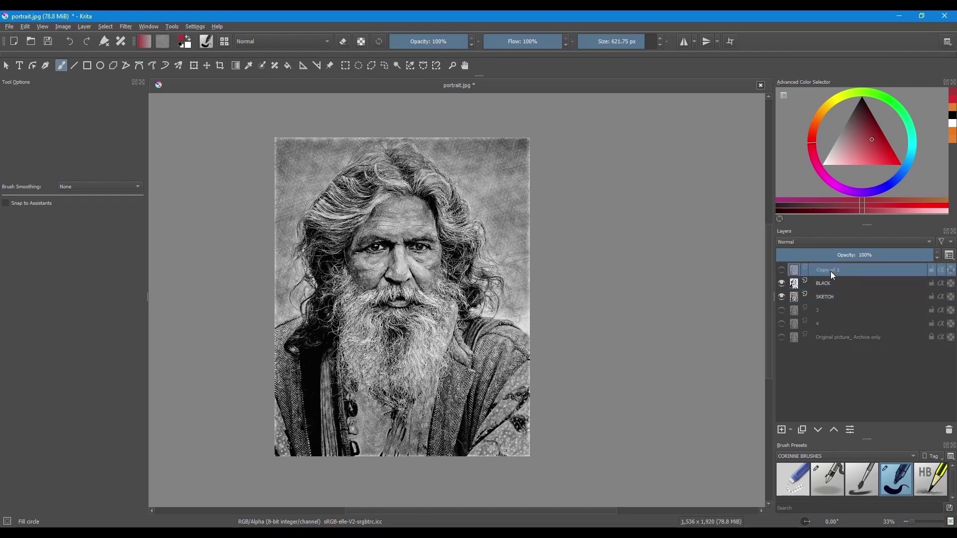
pyautogui.press('BackSpace')
pyautogui.write('RED')
pyautogui.press('Return')
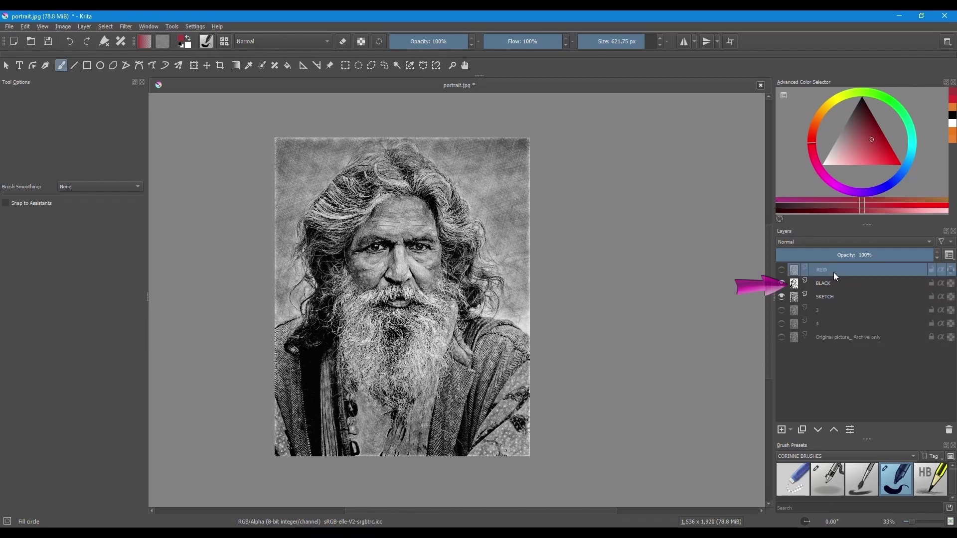
# Step: Lower the BLACK layer's opacity to 50%, toggling its visibility to compare the effect over the sketch
pyautogui.click(818, 284)
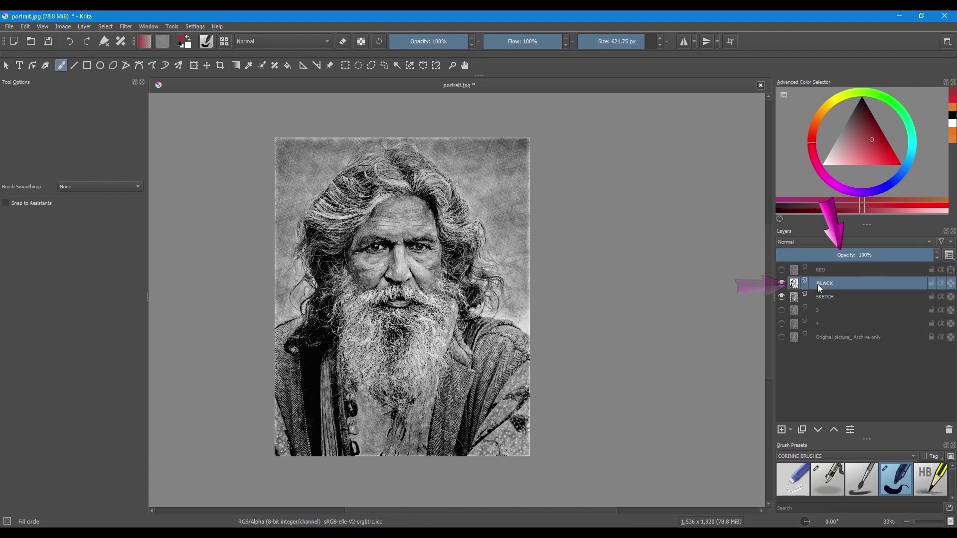
pyautogui.moveTo(877, 256); pyautogui.dragTo(859, 256)
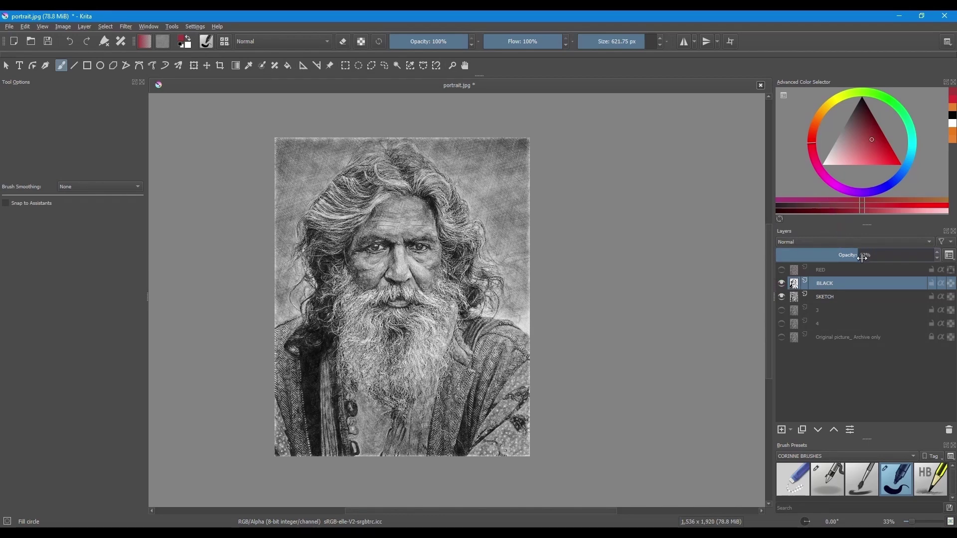
pyautogui.click(781, 282)
pyautogui.click(781, 283)
pyautogui.click(781, 283)
pyautogui.click(781, 283)
pyautogui.scroll(-2, 870, 259)
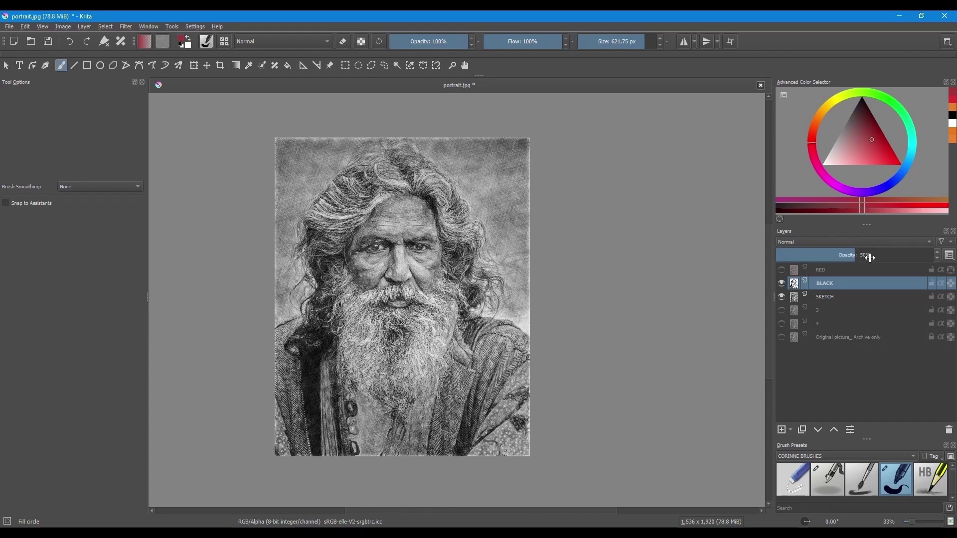
# Step: Show the RED layer and lower its opacity to 29%
pyautogui.click(782, 269)
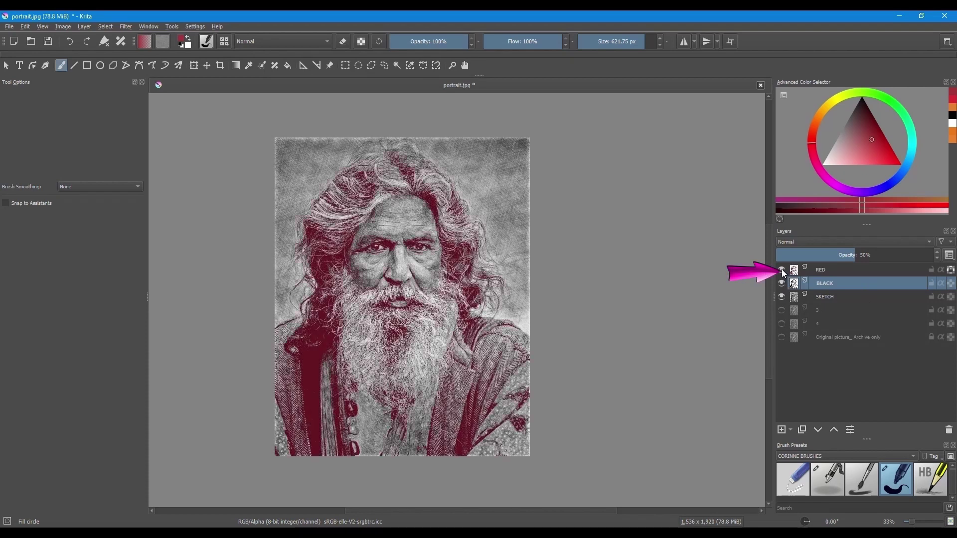
pyautogui.click(828, 273)
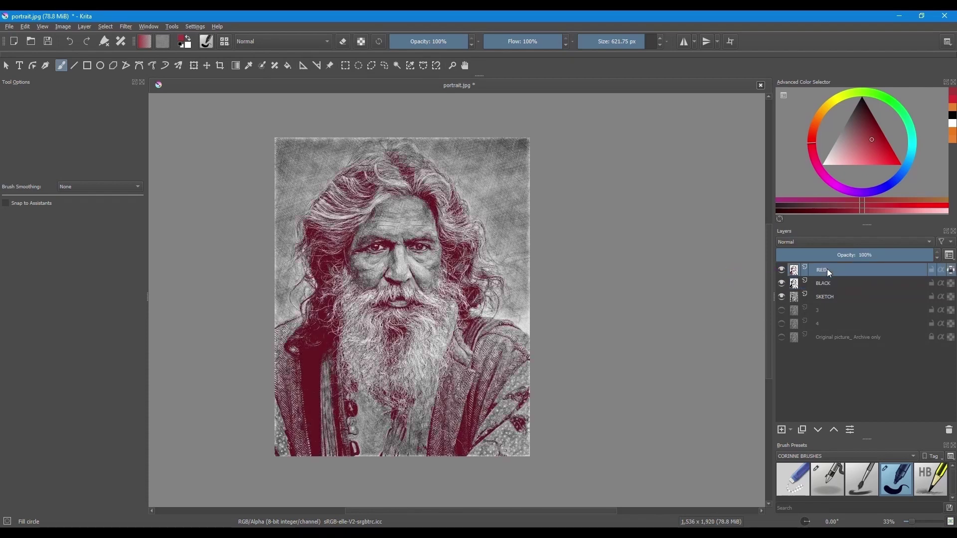
pyautogui.moveTo(872, 255); pyautogui.dragTo(847, 255)
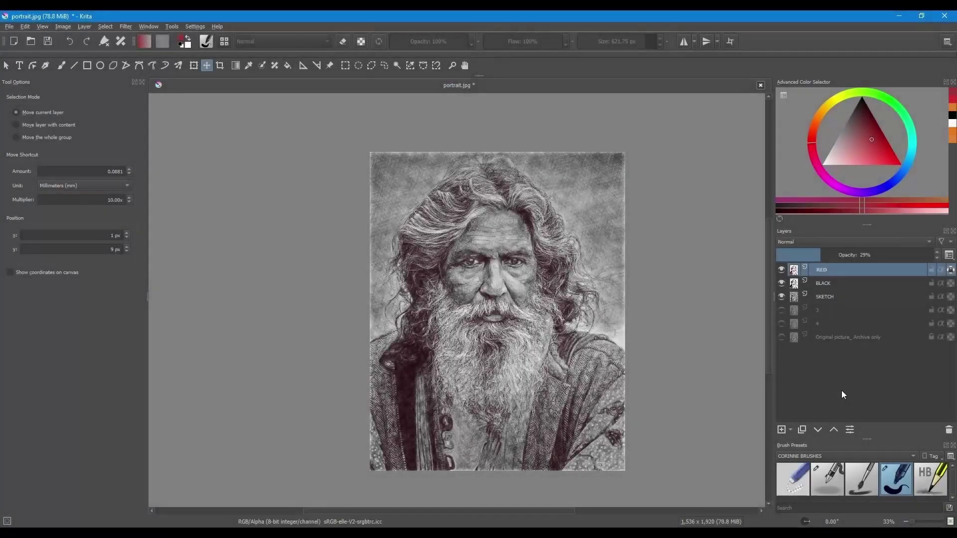
# Step: Group the RED, BLACK and SKETCH layers and name the group PORTRAIT
pyautogui.keyDown('shift'); pyautogui.click(824, 297); pyautogui.keyUp('shift')
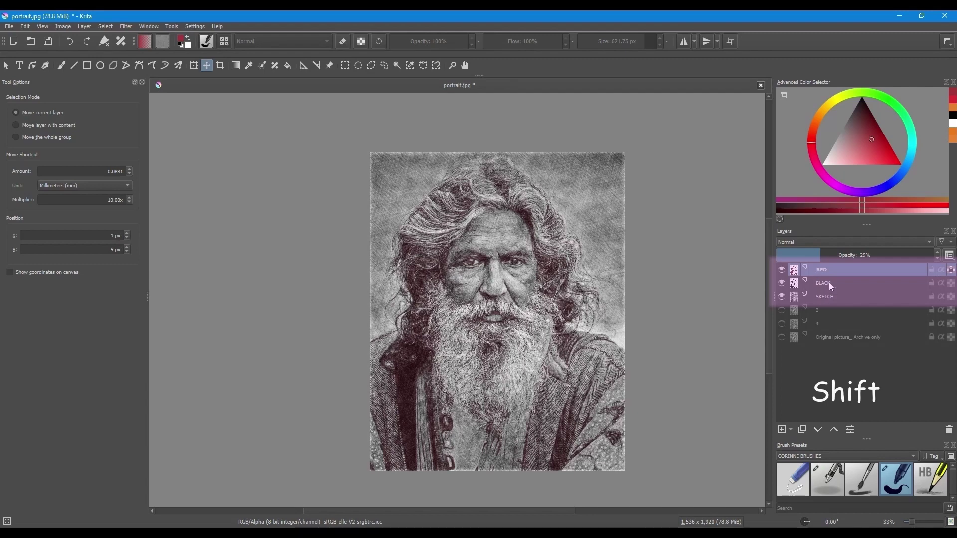
pyautogui.keyDown('shift'); pyautogui.click(828, 283); pyautogui.keyUp('shift')
pyautogui.keyDown('shift'); pyautogui.click(834, 296); pyautogui.keyUp('shift')
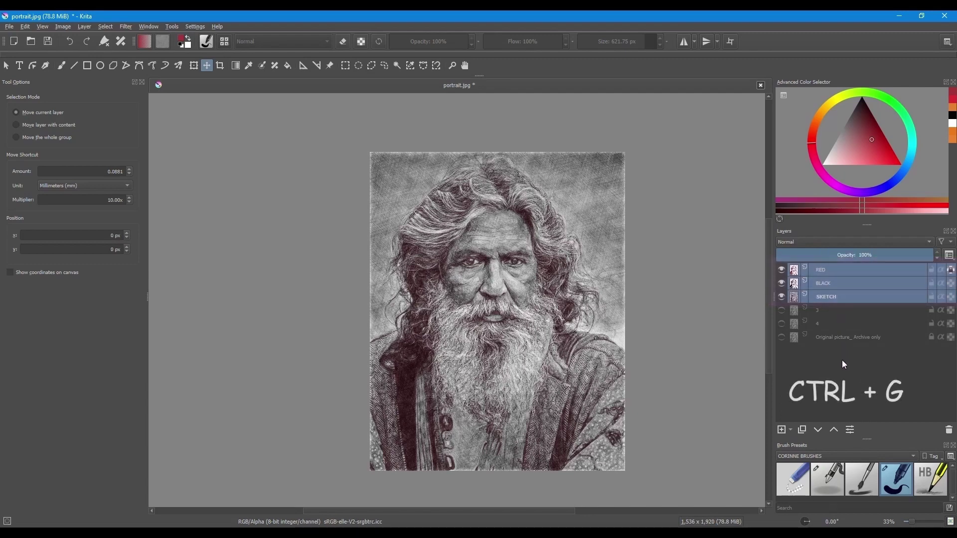
pyautogui.hotkey('ctrl', 'g')
pyautogui.doubleClick(822, 271)
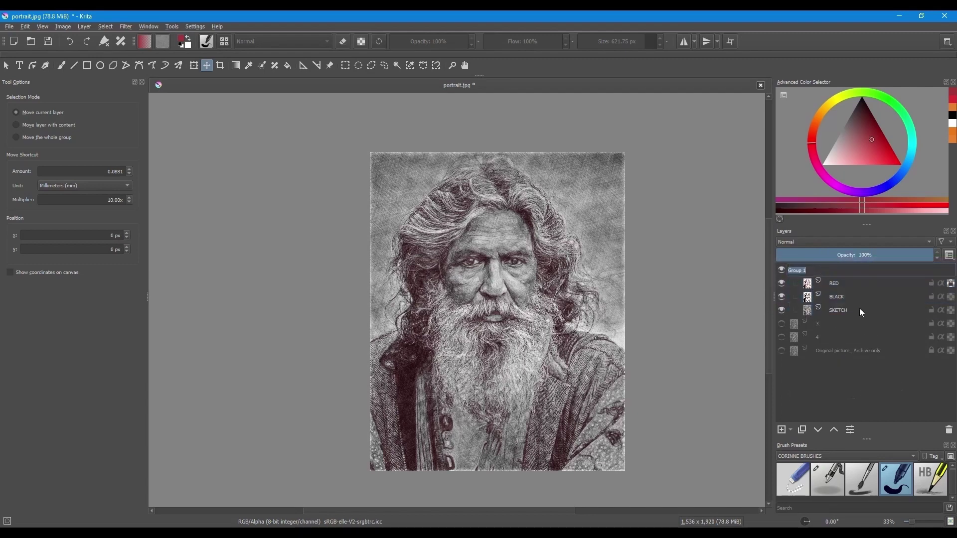
pyautogui.write('PORTRAIT')
pyautogui.press('Return')
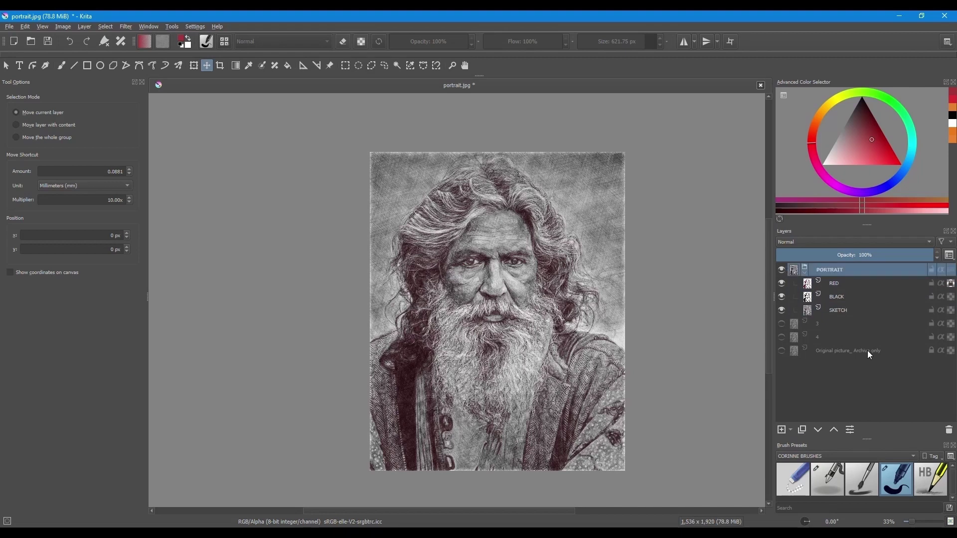
# Step: Collapse the PORTRAIT group and delete the two hidden layers 3 and 4 beneath it
pyautogui.click(803, 273)
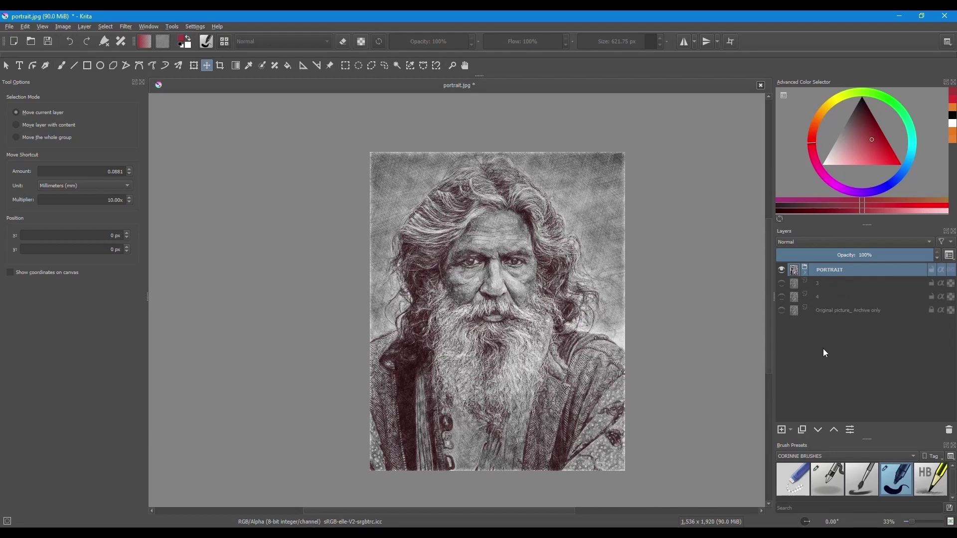
pyautogui.click(821, 284)
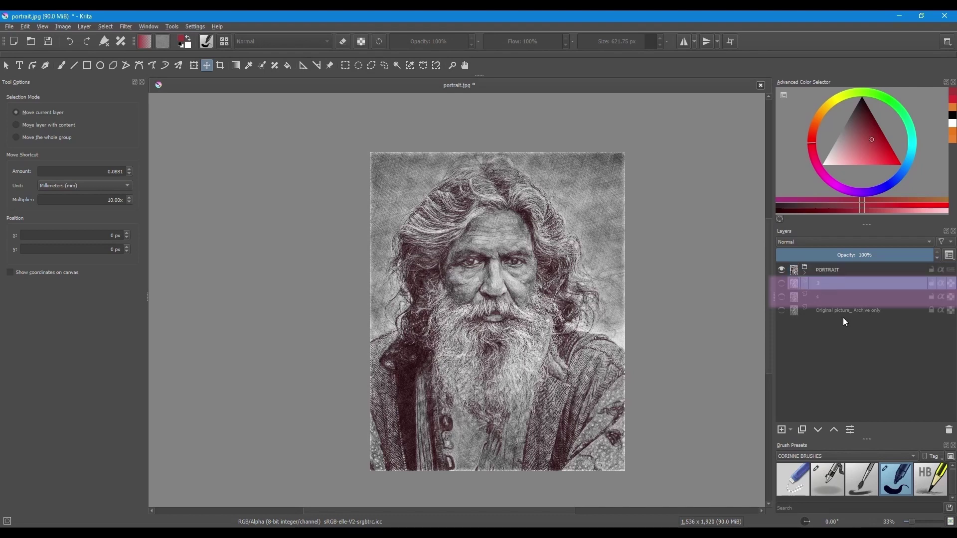
pyautogui.click(949, 430)
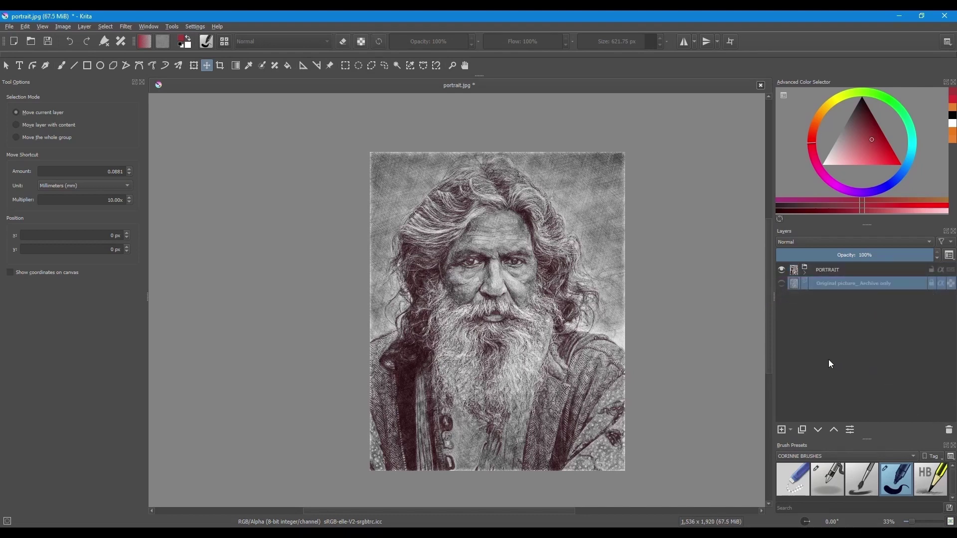
# Step: Duplicate the PORTRAIT group, then lock and hide the original group
pyautogui.click(830, 271)
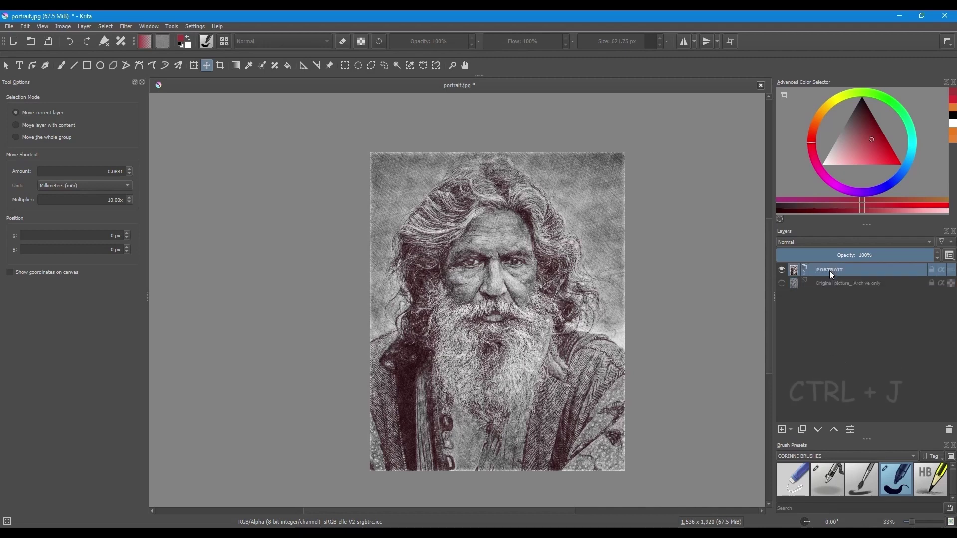
pyautogui.hotkey('ctrl', 'j')
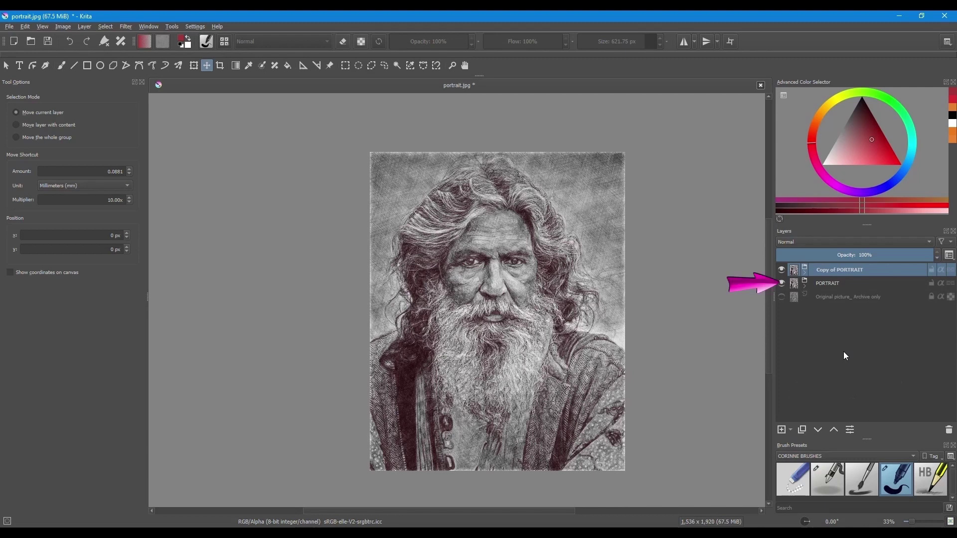
pyautogui.click(931, 283)
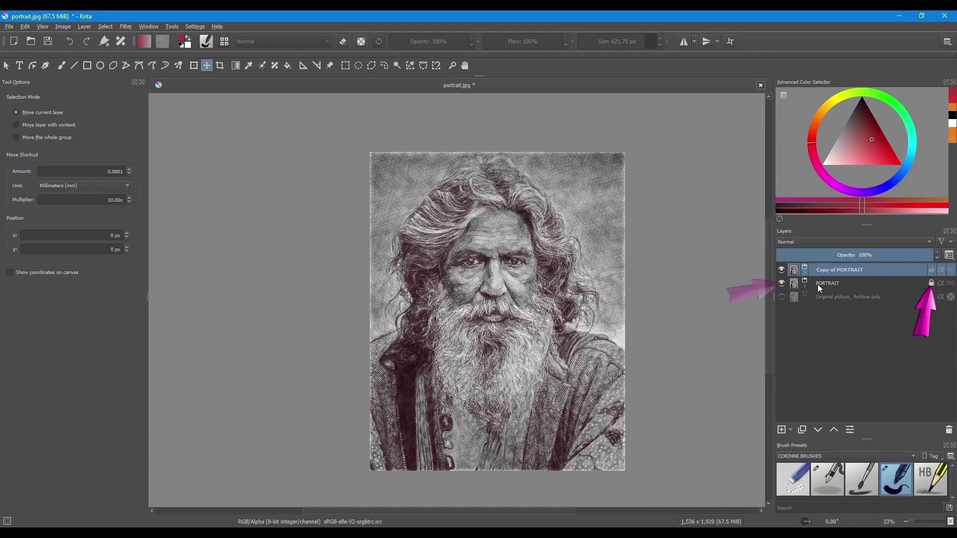
pyautogui.click(781, 284)
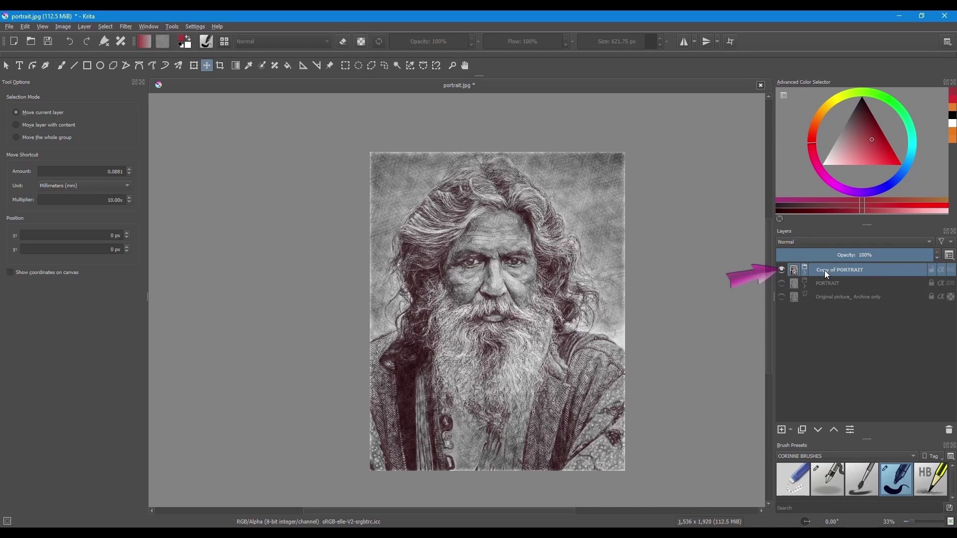
# Step: Merge the PORTRAIT group copy into a single layer and rename it MERGED
pyautogui.hotkey('ctrl', 'e')
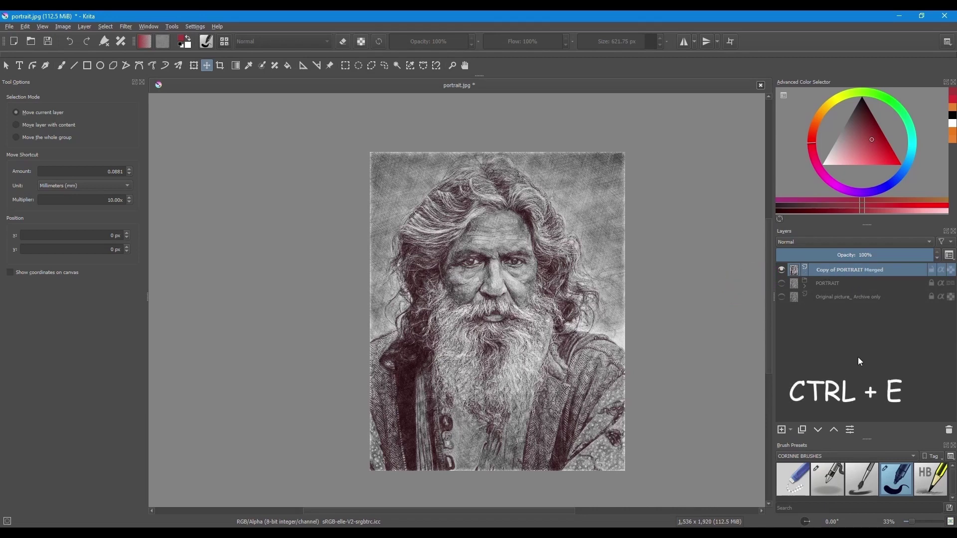
pyautogui.doubleClick(852, 269)
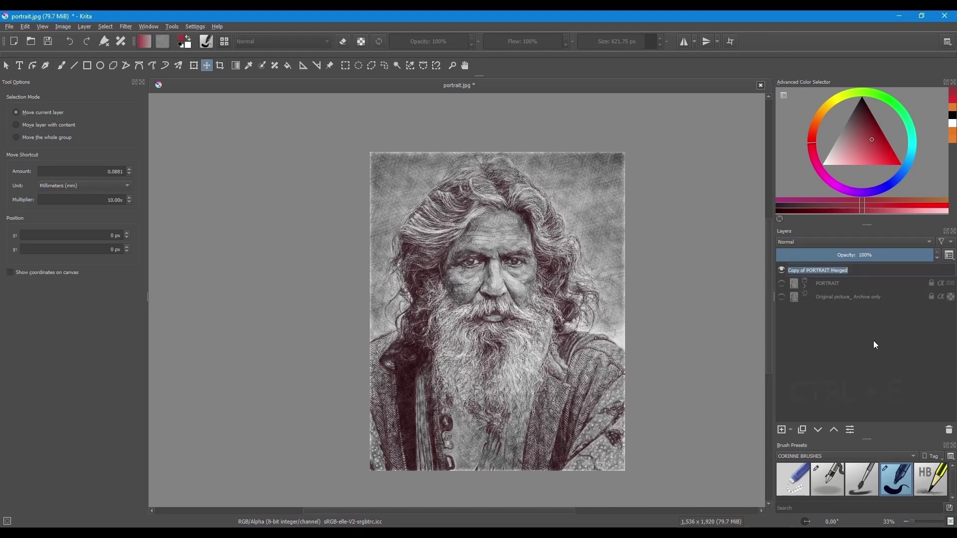
pyautogui.write('MERGED')
pyautogui.press('Return')
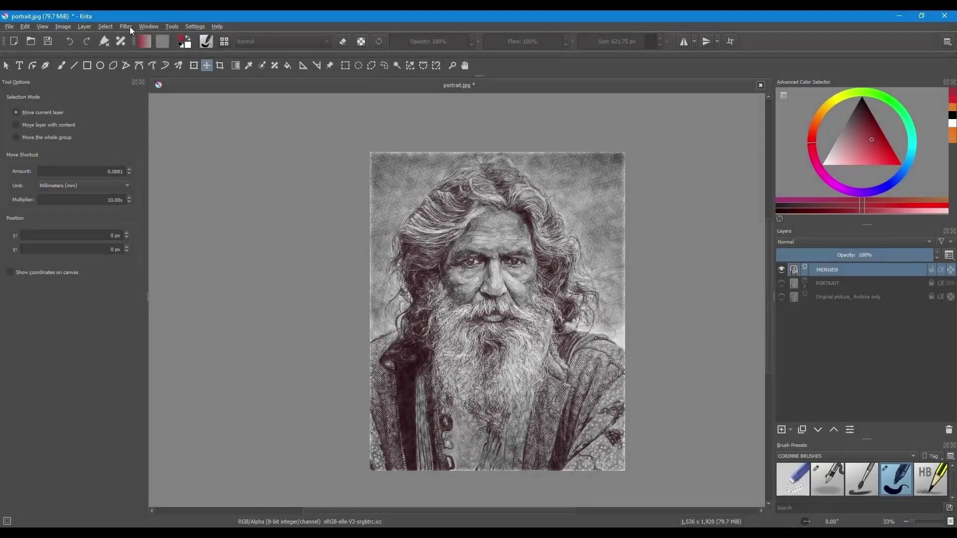
# Step: Apply the G'MIC Old-Movie Stripes filter from the Degradations category to the MERGED layer
pyautogui.click(129, 26)
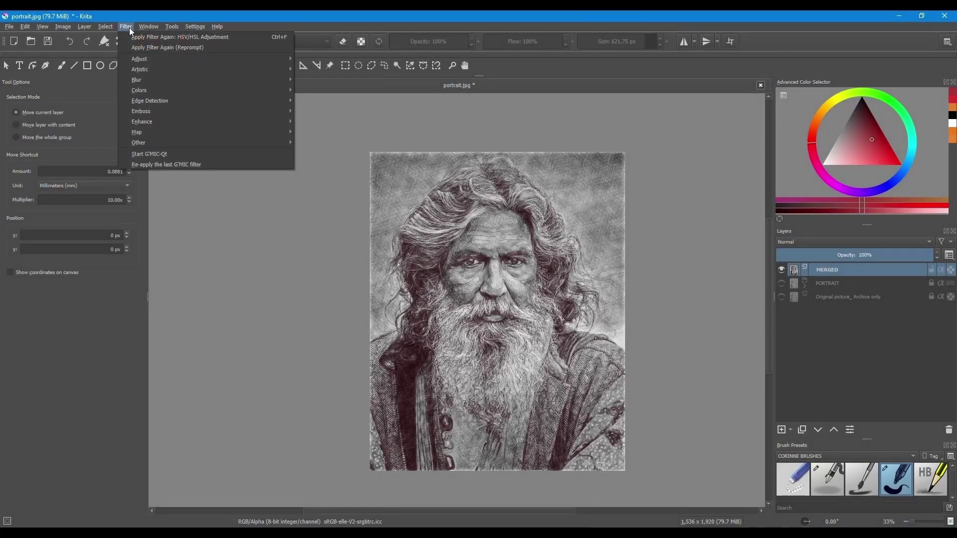
pyautogui.click(158, 153)
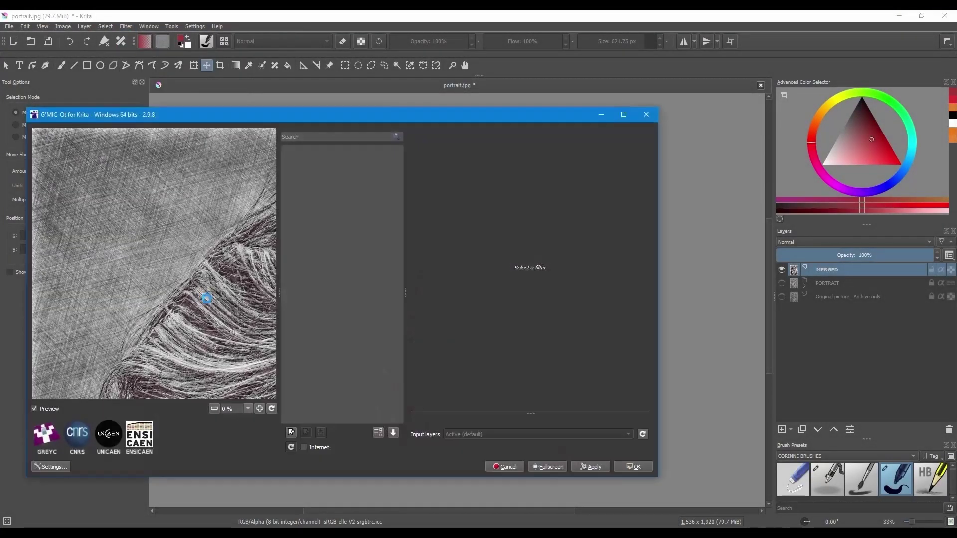
pyautogui.scroll(5, 396, 270)
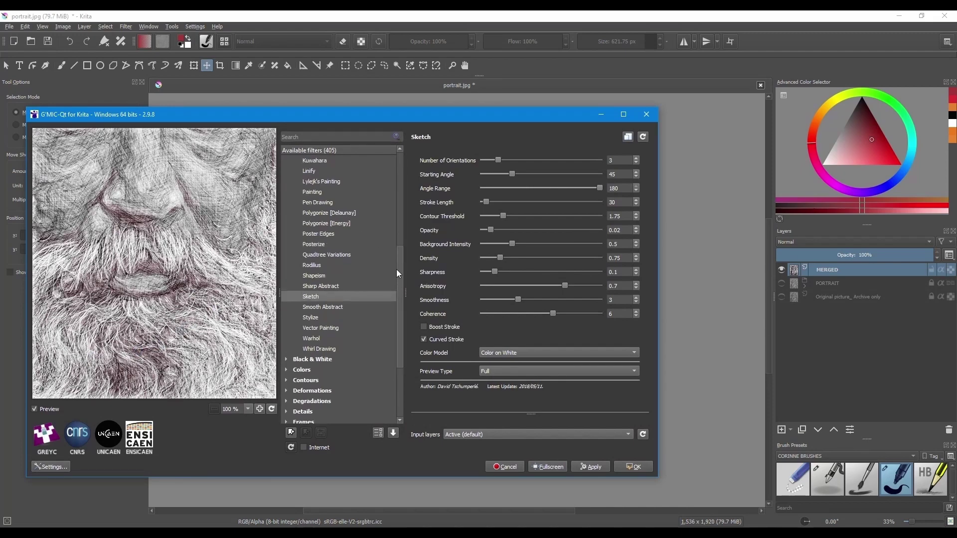
pyautogui.moveTo(403, 217); pyautogui.dragTo(405, 181)
pyautogui.click(286, 181)
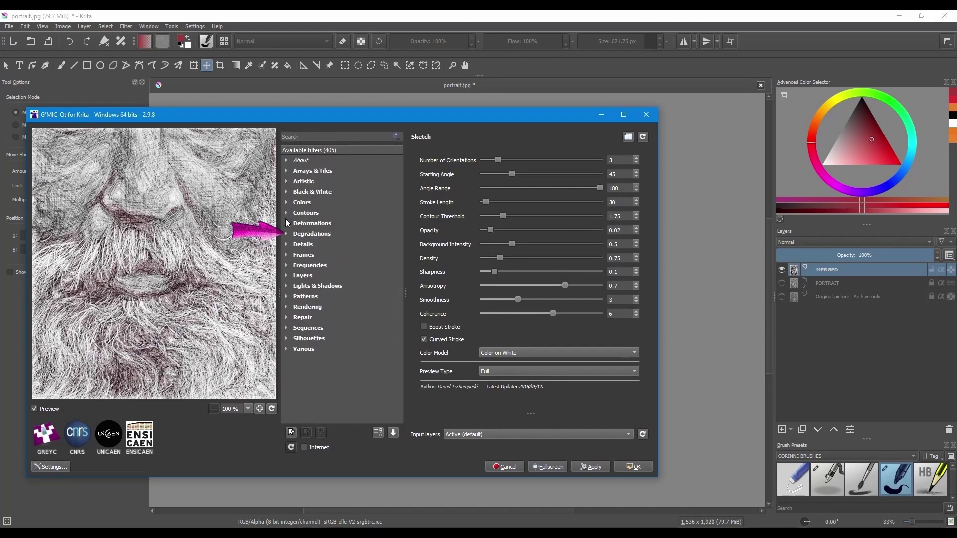
pyautogui.click(286, 233)
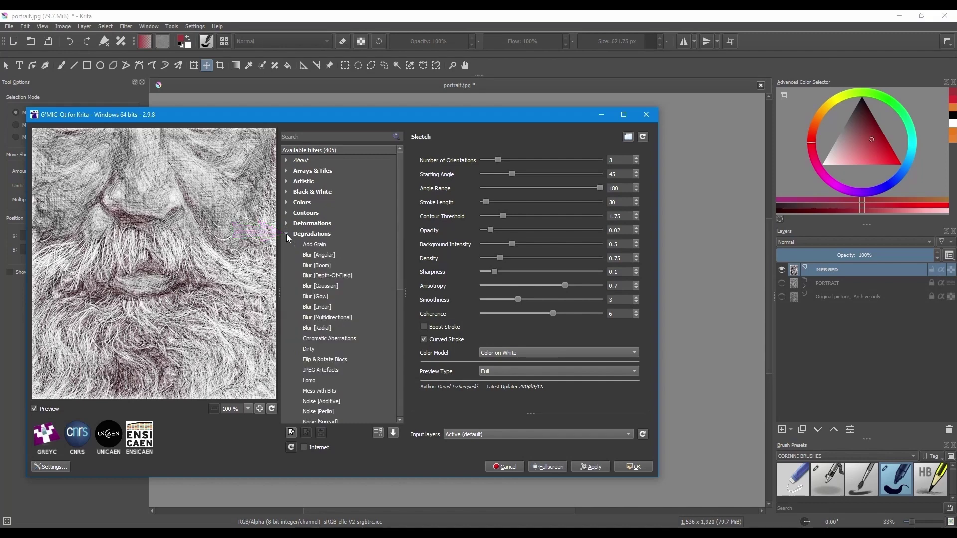
pyautogui.moveTo(399, 244); pyautogui.dragTo(398, 289)
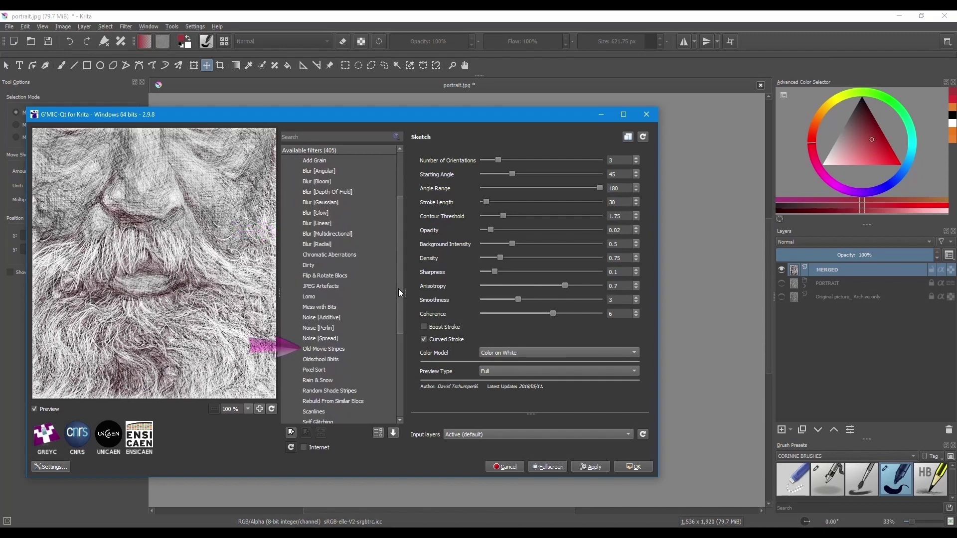
pyautogui.click(339, 349)
pyautogui.click(634, 466)
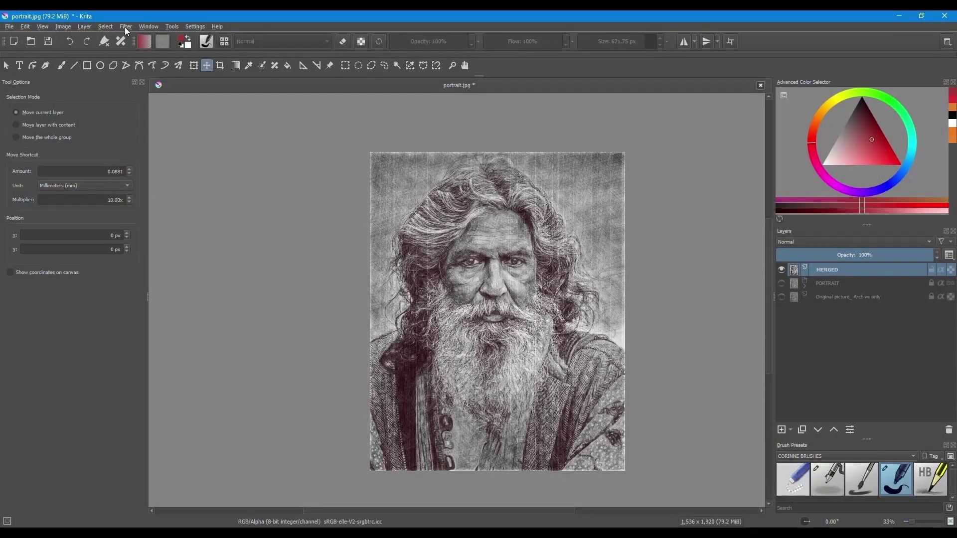
# Step: Apply the G'MIC Drop Water filter from the Deformations category to the MERGED layer
pyautogui.click(125, 26)
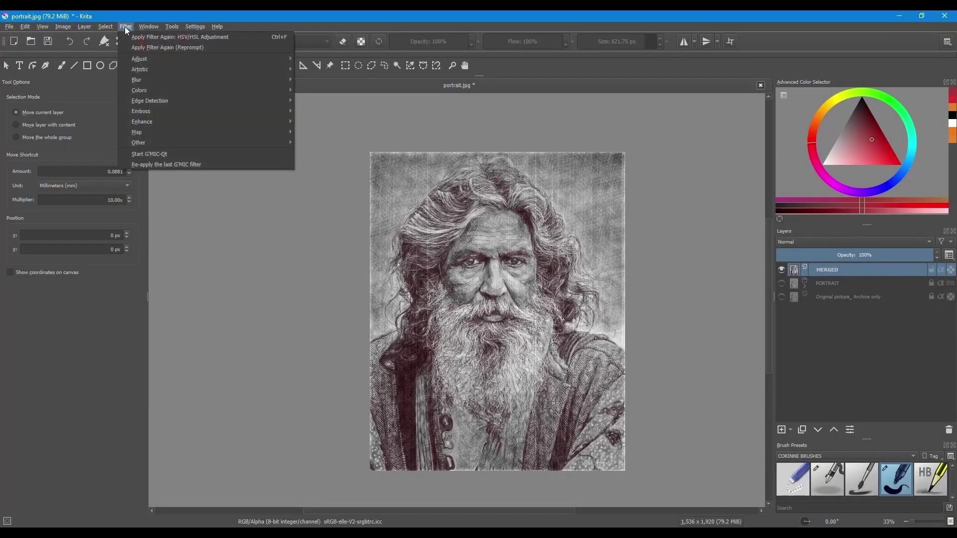
pyautogui.click(163, 153)
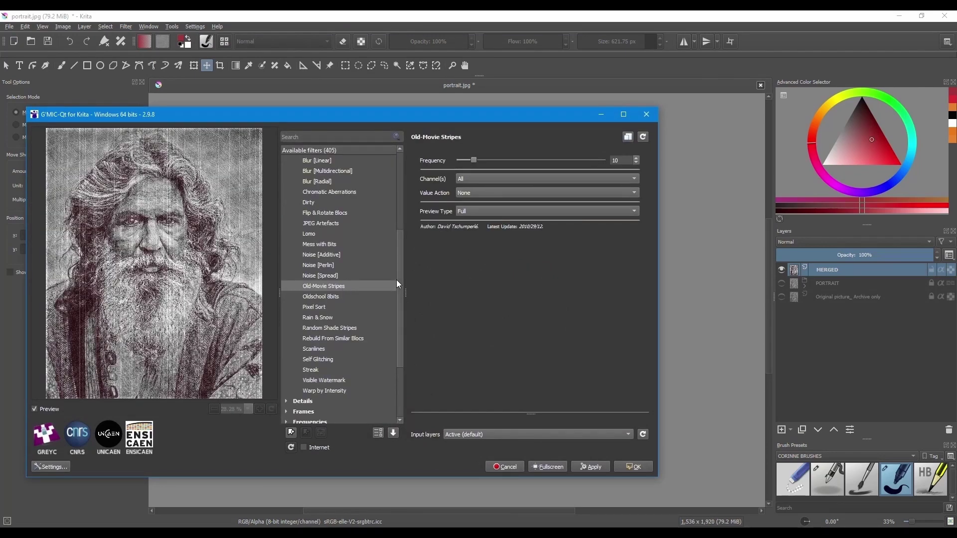
pyautogui.moveTo(397, 280); pyautogui.dragTo(396, 217)
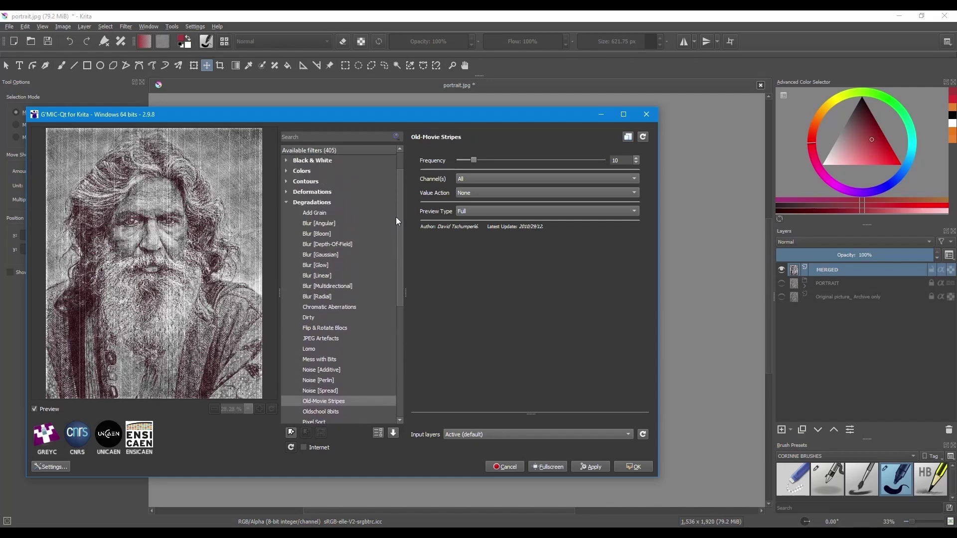
pyautogui.click(286, 201)
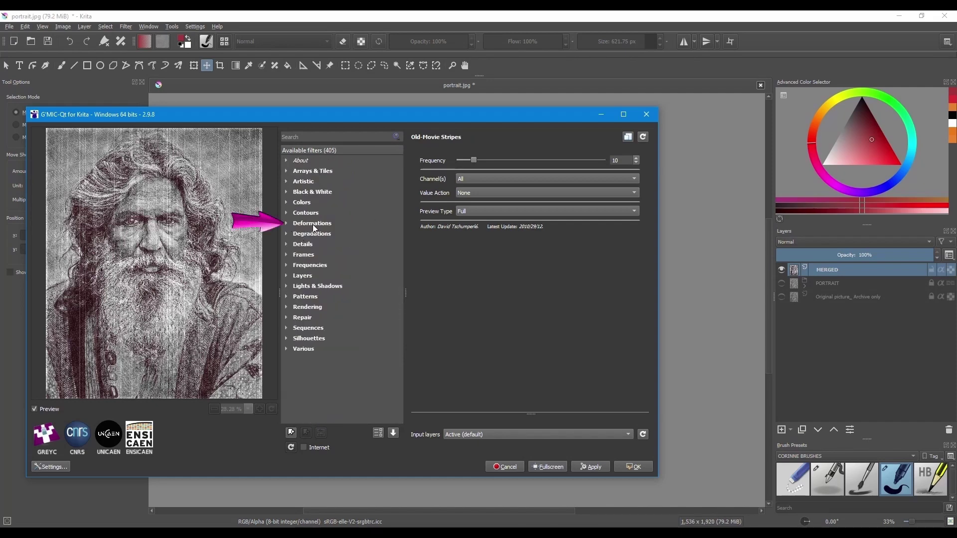
pyautogui.click(285, 223)
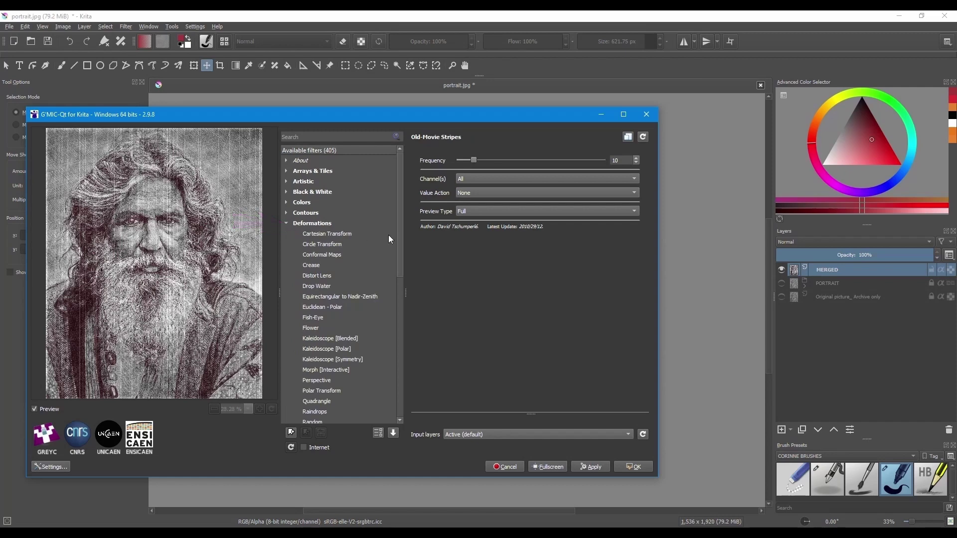
pyautogui.scroll(-3, 398, 244)
pyautogui.click(316, 191)
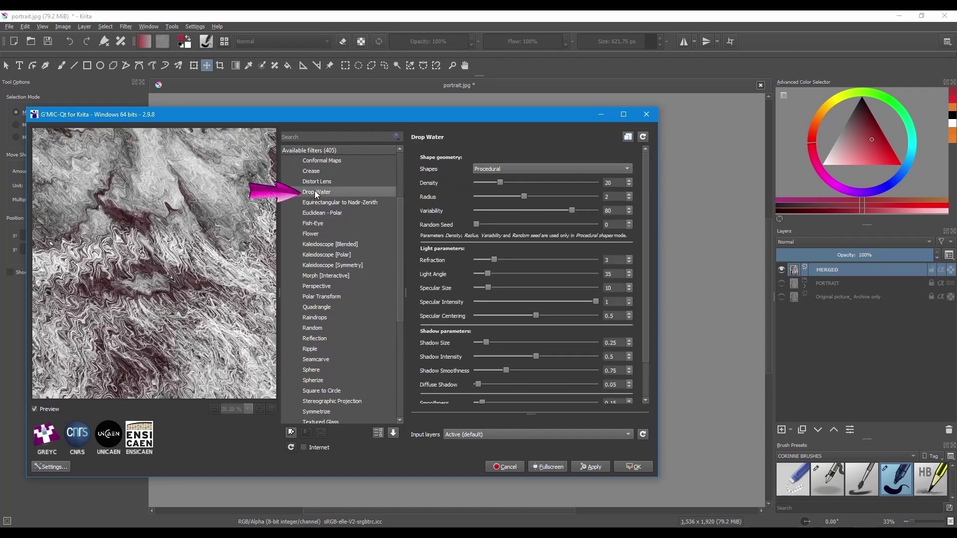
pyautogui.click(636, 465)
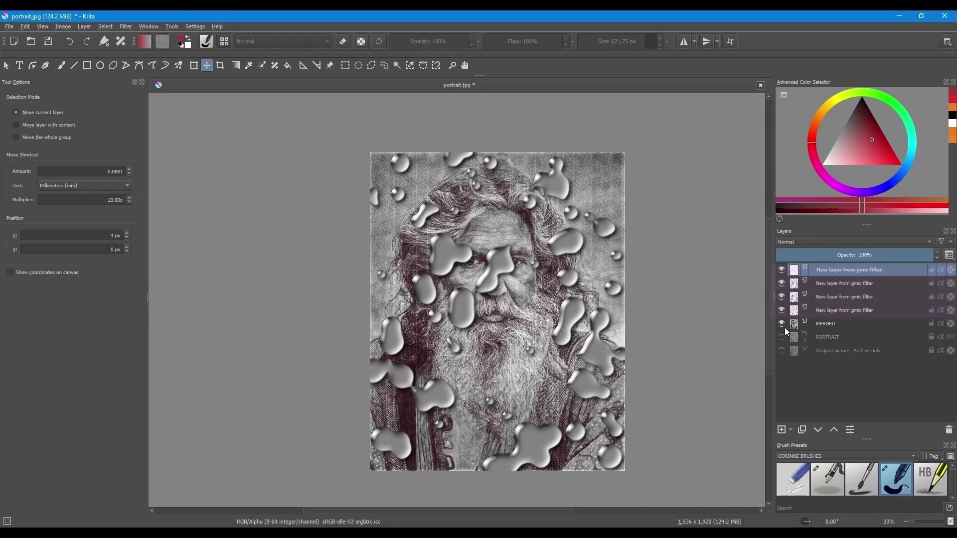
# Step: Group the four layers generated by the Drop Water filter and name the group WATER
pyautogui.press('shift')
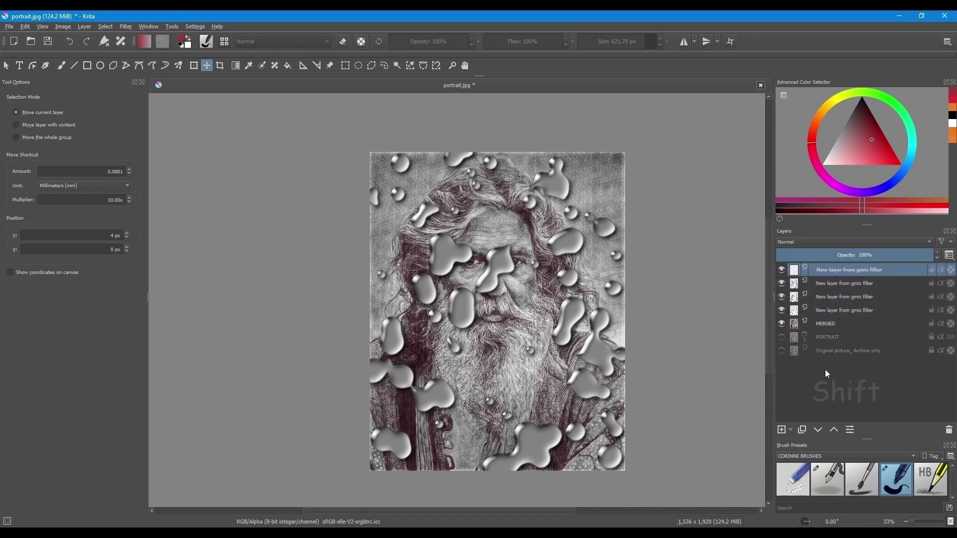
pyautogui.keyDown('shift'); pyautogui.click(838, 310); pyautogui.keyUp('shift')
pyautogui.hotkey('ctrl', 'g')
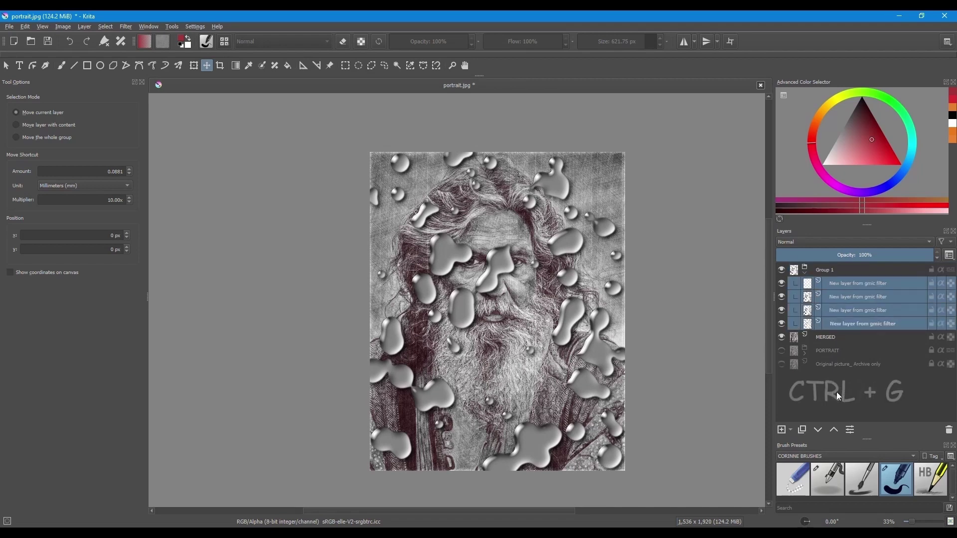
pyautogui.doubleClick(827, 271)
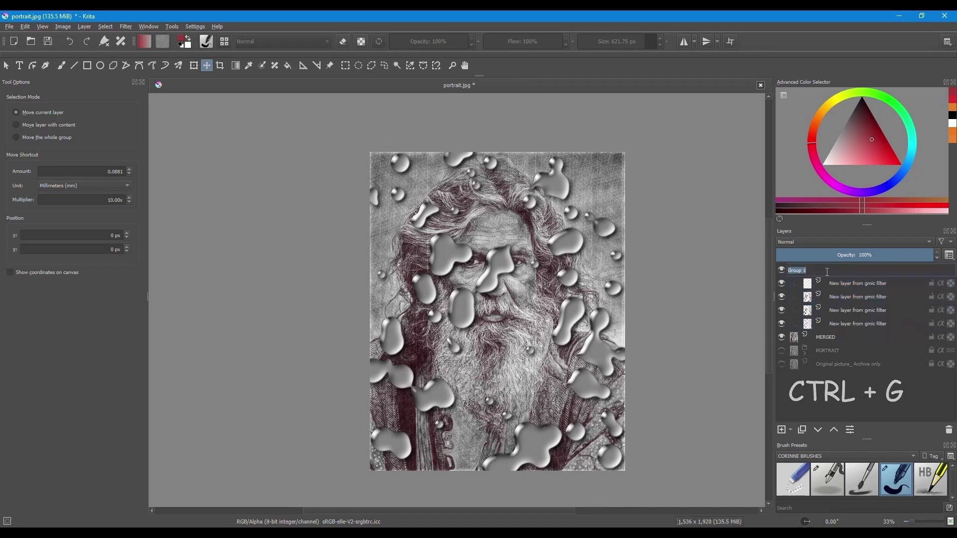
pyautogui.write('WATER')
pyautogui.press('Return')
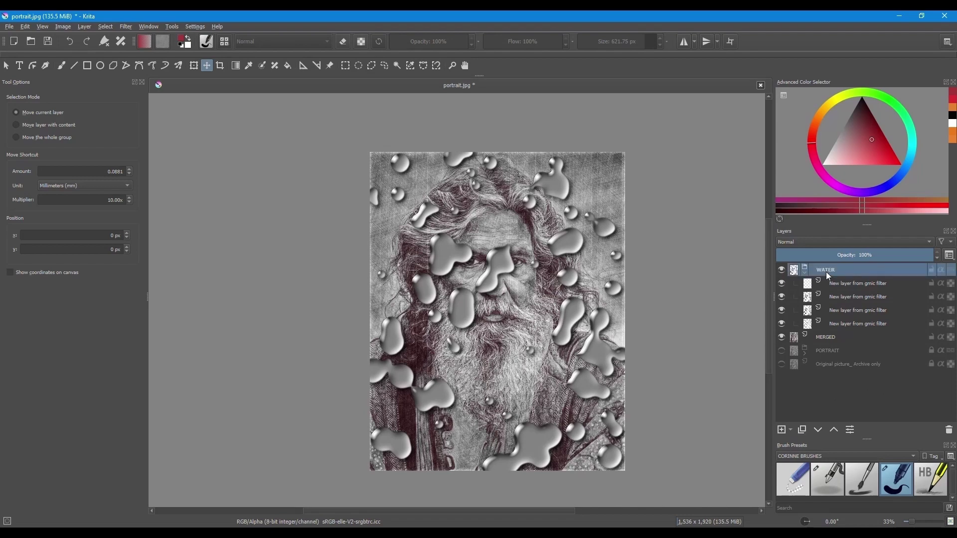
# Step: Collapse the WATER group, lower its opacity to 51% and set its blending mode to Overlay
pyautogui.click(805, 272)
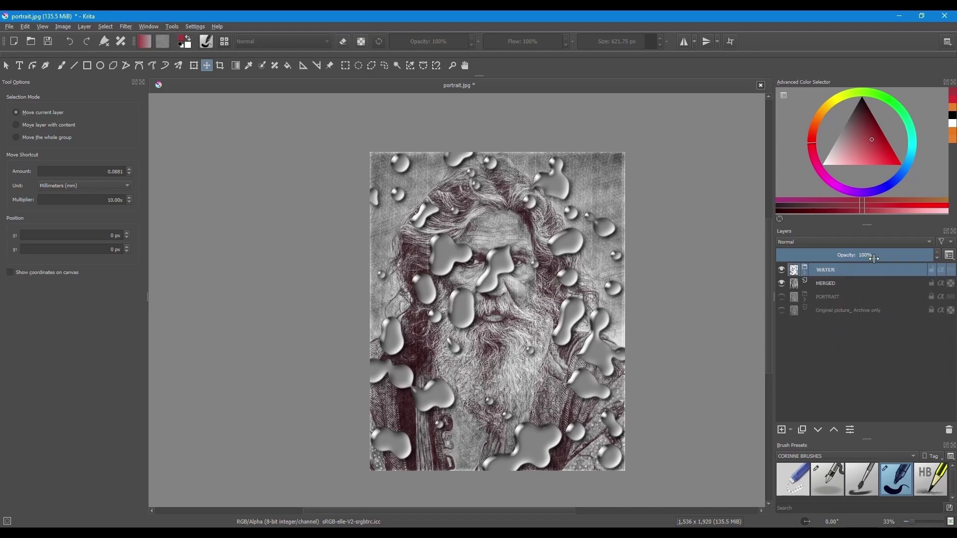
pyautogui.moveTo(892, 255); pyautogui.dragTo(859, 253)
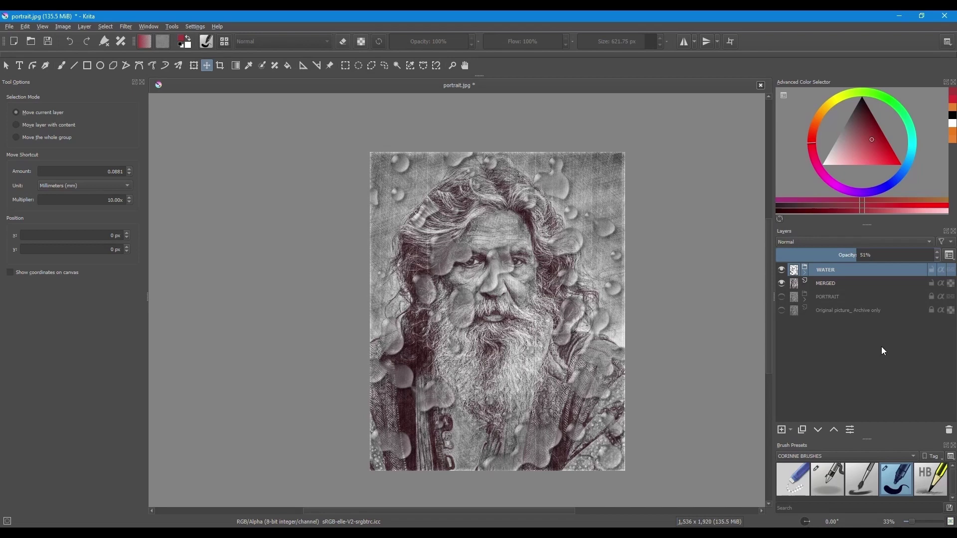
pyautogui.click(802, 242)
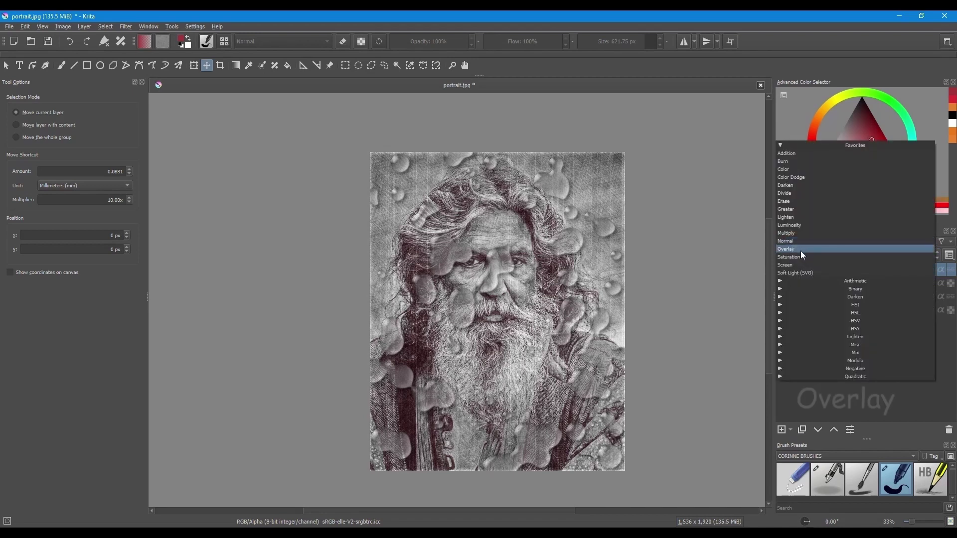
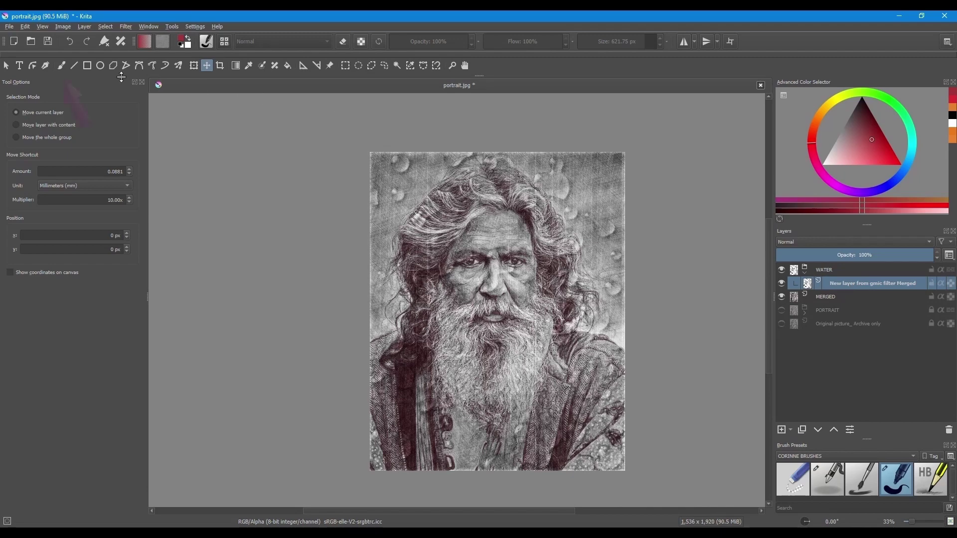
# Step: Erase the water drops over the man's face on the merged drop layer with a brush in eraser mode sized 88.64 px
pyautogui.click(62, 65)
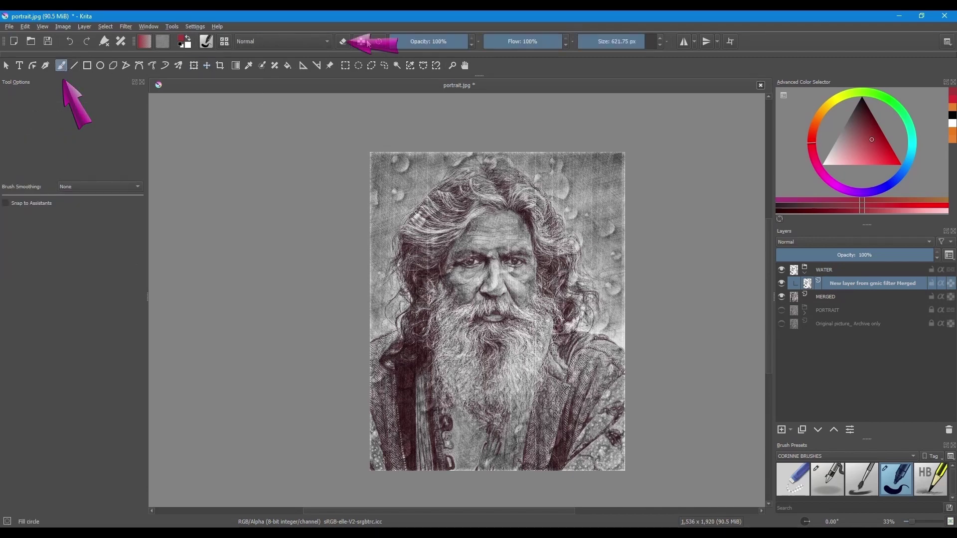
pyautogui.moveTo(643, 41); pyautogui.dragTo(612, 41)
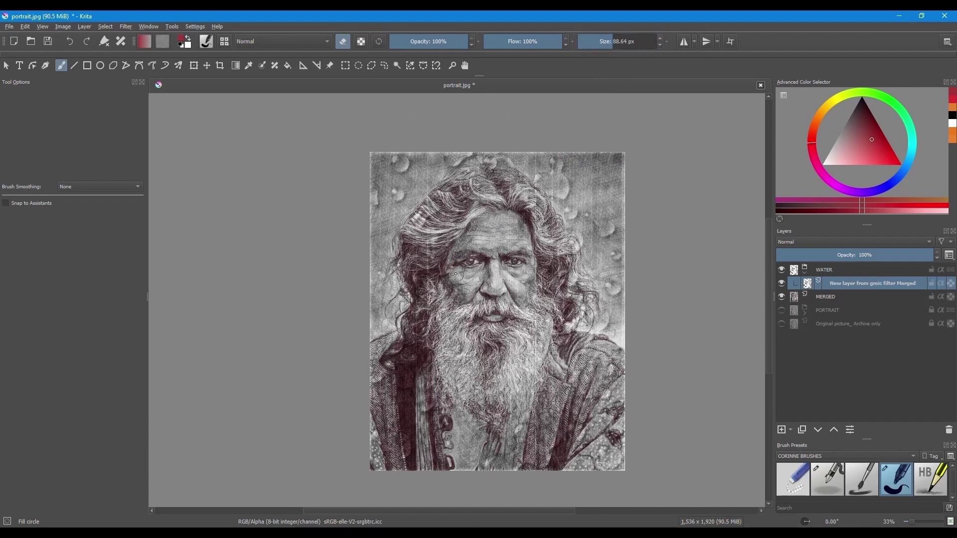
pyautogui.moveTo(494, 234); pyautogui.dragTo(525, 315)
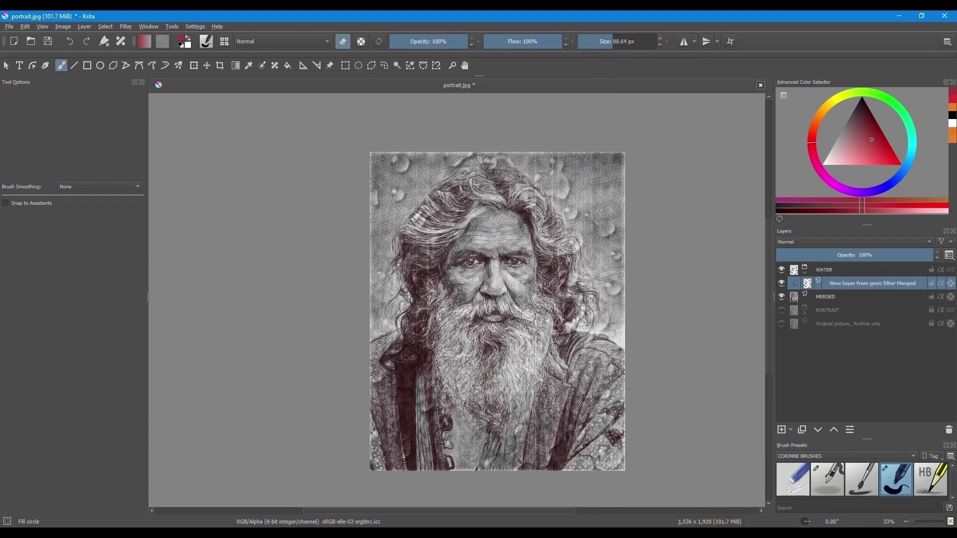
# Step: Undo the last eraser stroke, try erasing the water drops over the lower part of the coat, and undo that stroke
pyautogui.hotkey('ctrl', 'z')
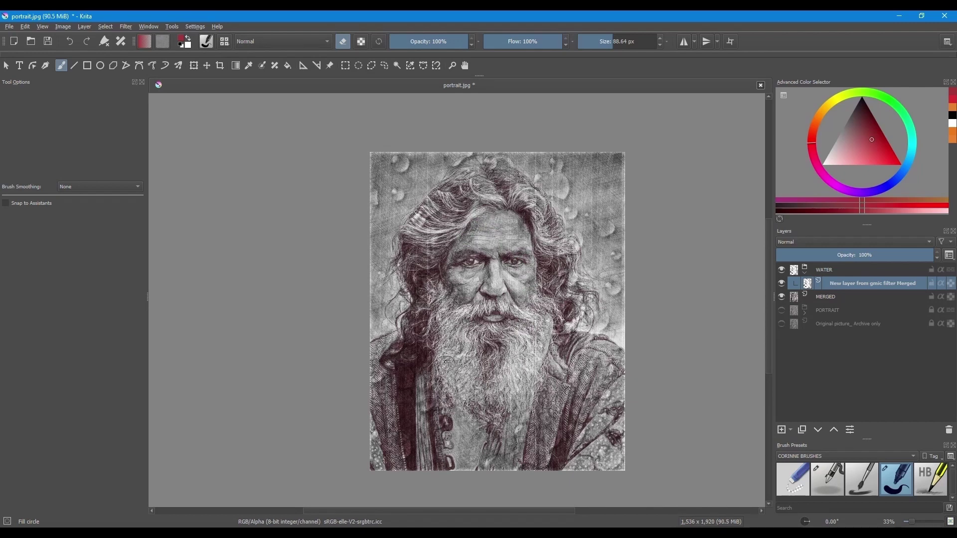
pyautogui.moveTo(444, 424)
pyautogui.mouseDown()
pyautogui.moveTo(456, 449)
pyautogui.moveTo(412, 459)
pyautogui.mouseUp()
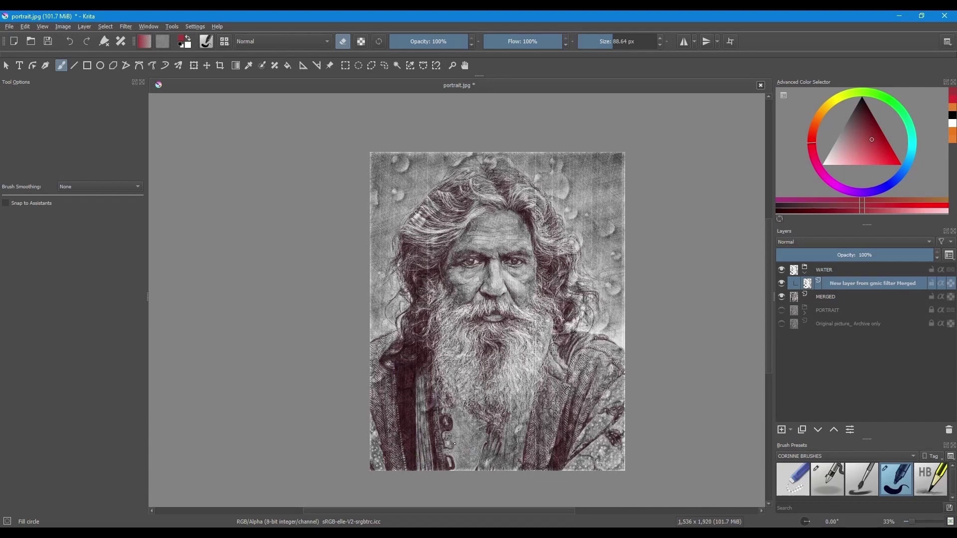
pyautogui.hotkey('ctrl', 'z')
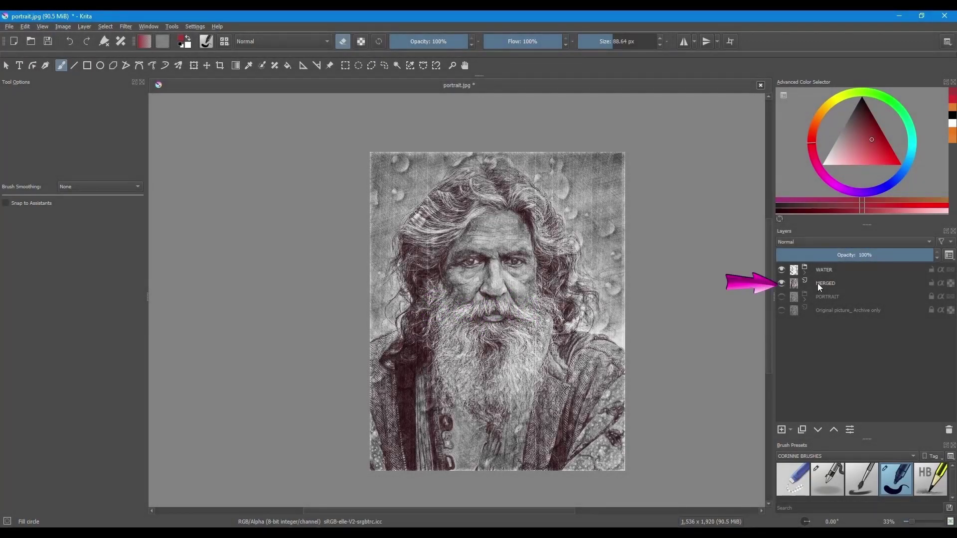
# Step: Duplicate the MERGED layer and apply the G'MIC Sepia filter from the Colors category to the copy
pyautogui.click(817, 283)
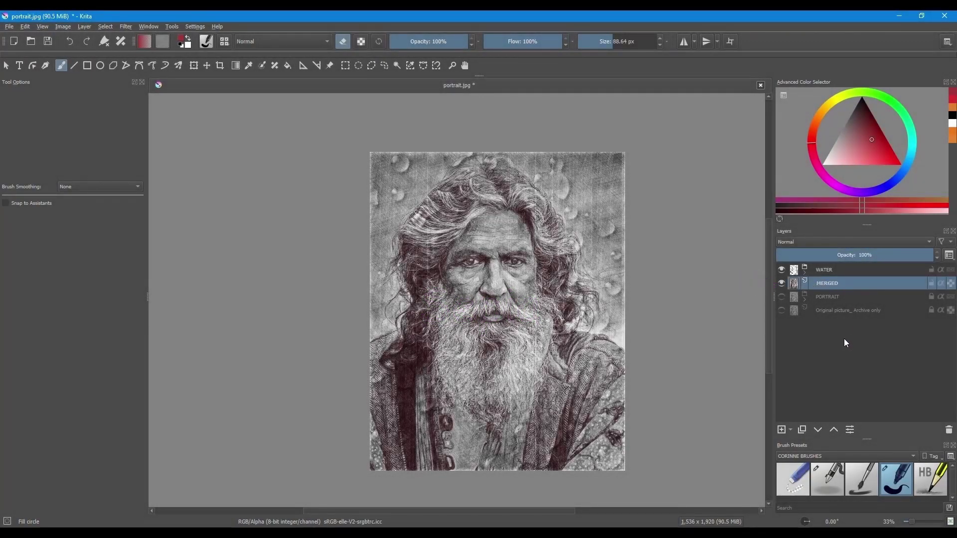
pyautogui.hotkey('ctrl', 'j')
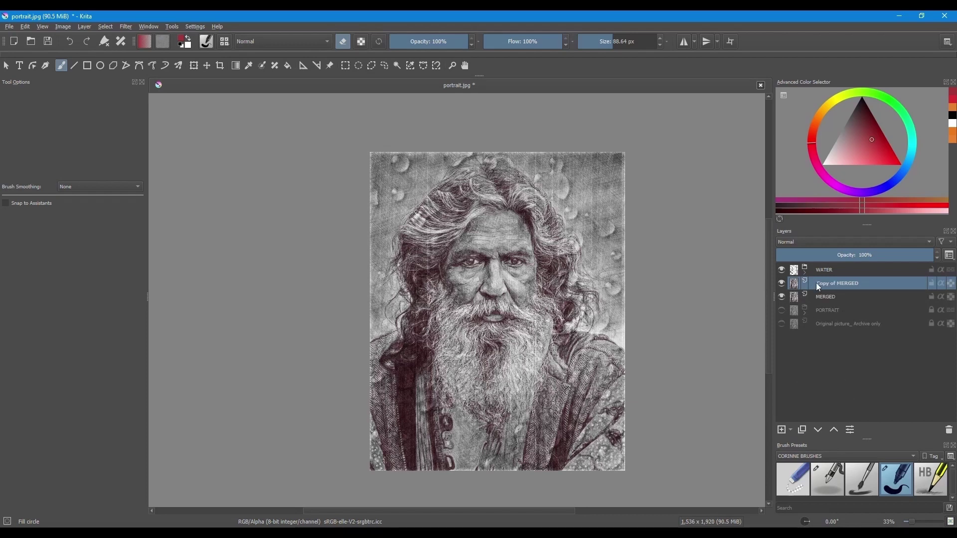
pyautogui.click(125, 27)
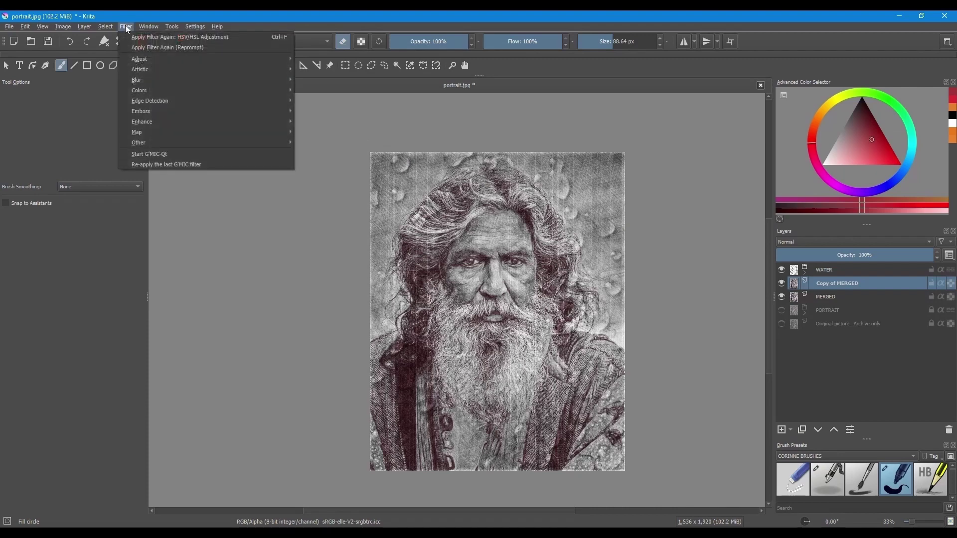
pyautogui.click(164, 153)
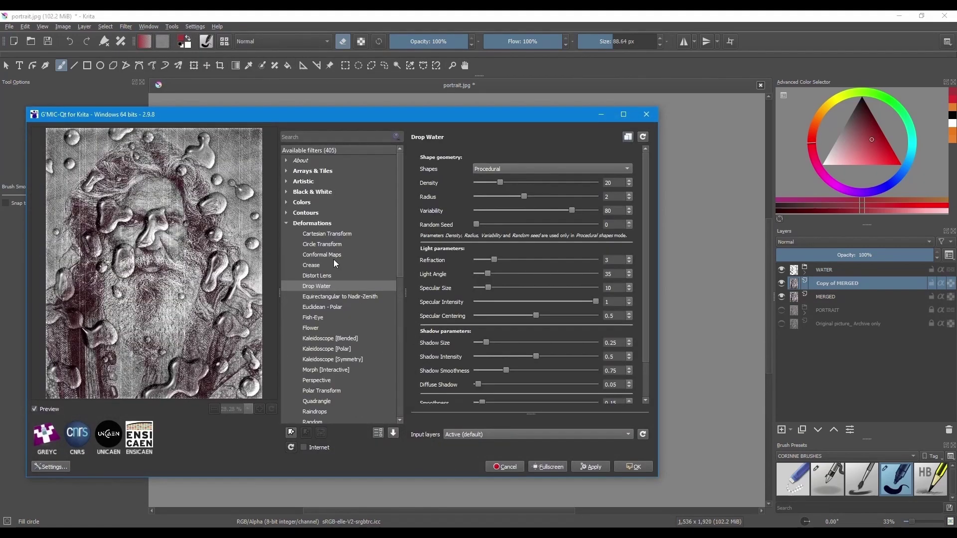
pyautogui.click(287, 223)
pyautogui.click(286, 203)
pyautogui.moveTo(399, 264); pyautogui.dragTo(401, 348)
pyautogui.click(314, 359)
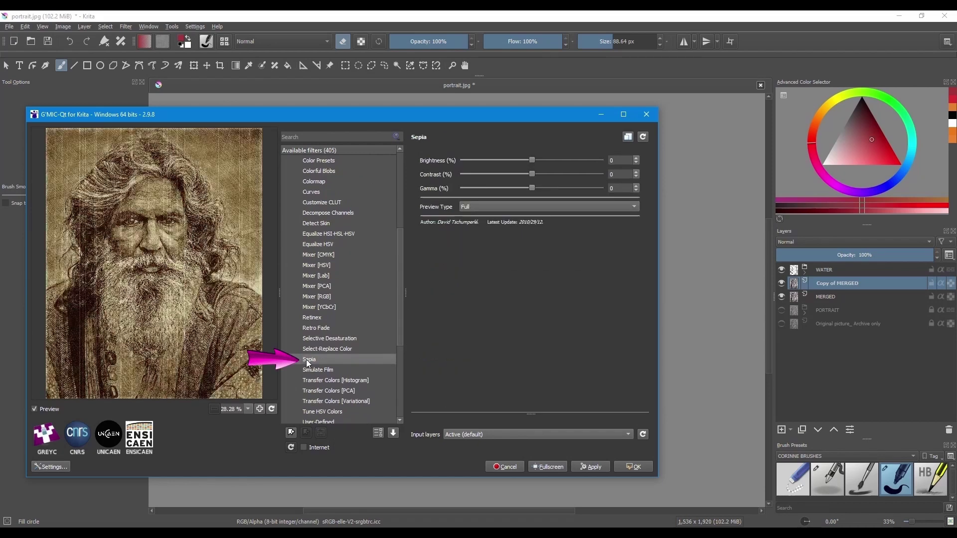
pyautogui.click(634, 467)
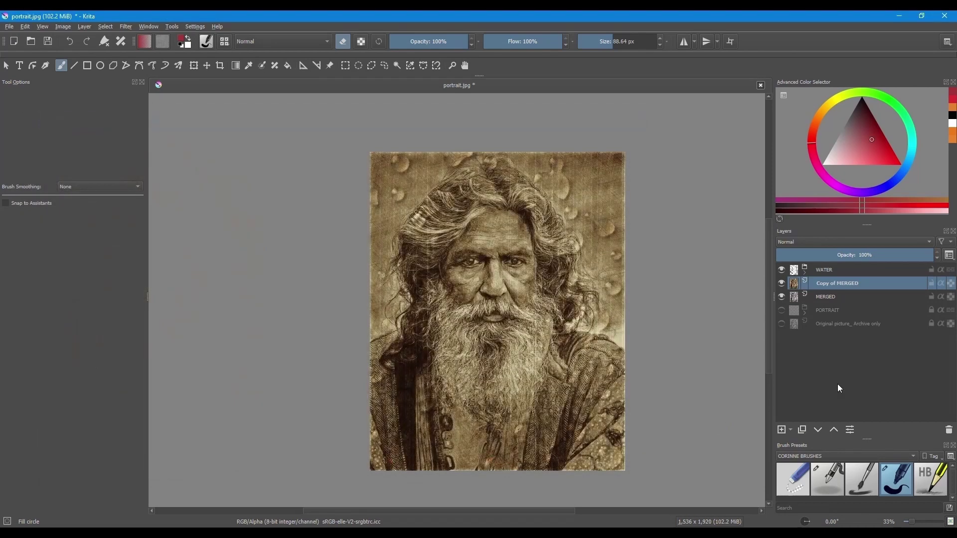
# Step: Set the sepia copy's blending mode to Overlay and its opacity to 59%, and compare the image with and without it
pyautogui.click(793, 244)
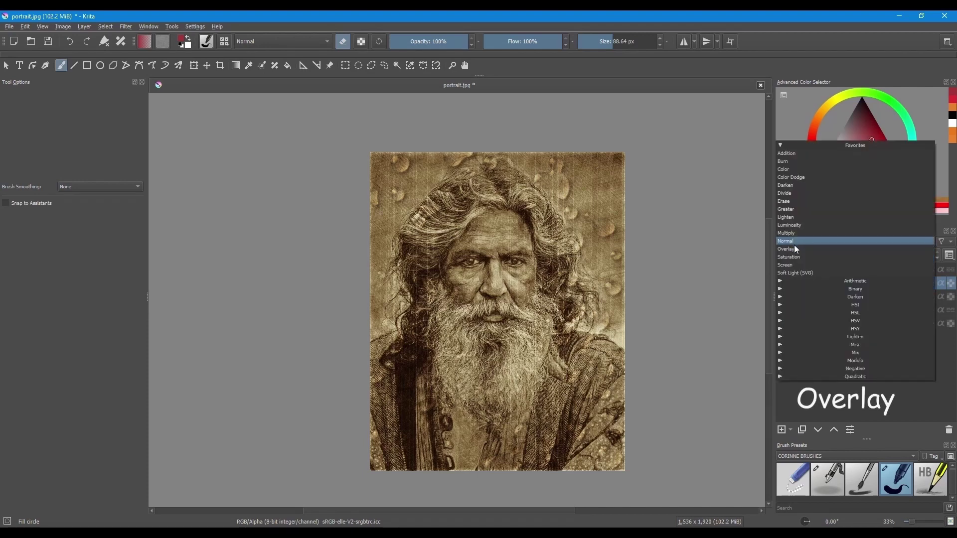
pyautogui.click(795, 249)
pyautogui.moveTo(890, 258)
pyautogui.mouseDown()
pyautogui.moveTo(831, 255)
pyautogui.moveTo(870, 255)
pyautogui.mouseUp()
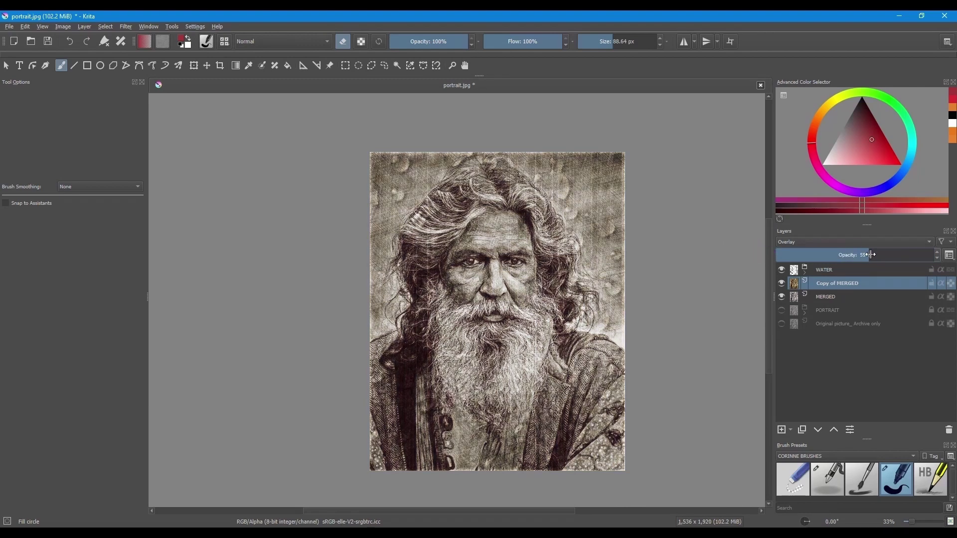
pyautogui.click(781, 282)
pyautogui.click(780, 283)
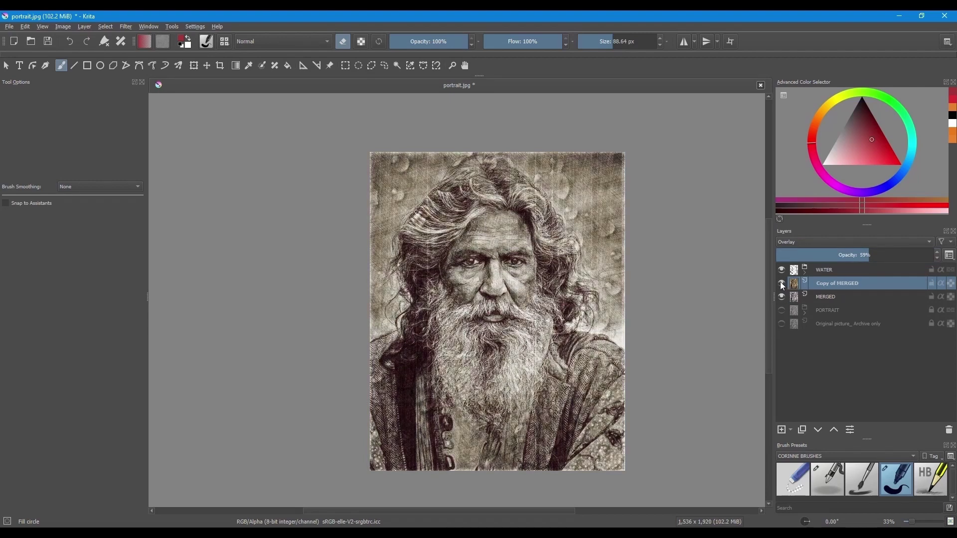
pyautogui.click(780, 283)
pyautogui.click(780, 283)
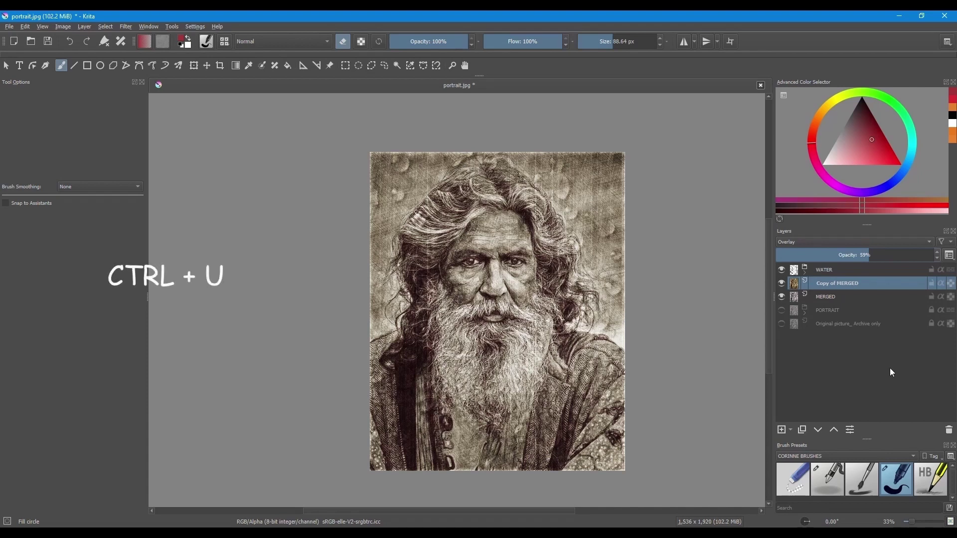
# Step: Apply an HSV/HSL adjustment to the sepia copy with hue -14, saturation -3 and lightness -10
pyautogui.hotkey('ctrl', 'u')
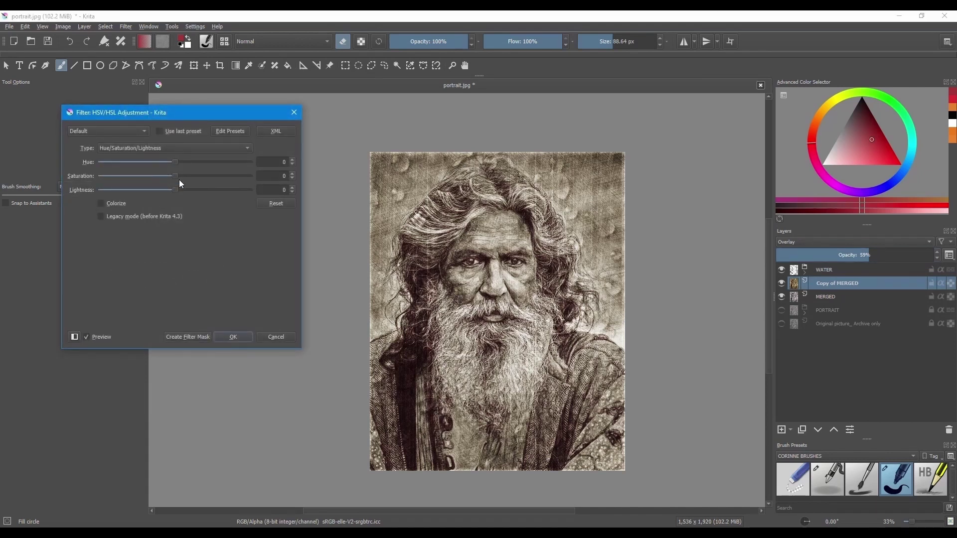
pyautogui.moveTo(176, 190)
pyautogui.mouseDown()
pyautogui.moveTo(161, 191)
pyautogui.moveTo(188, 176)
pyautogui.mouseUp()
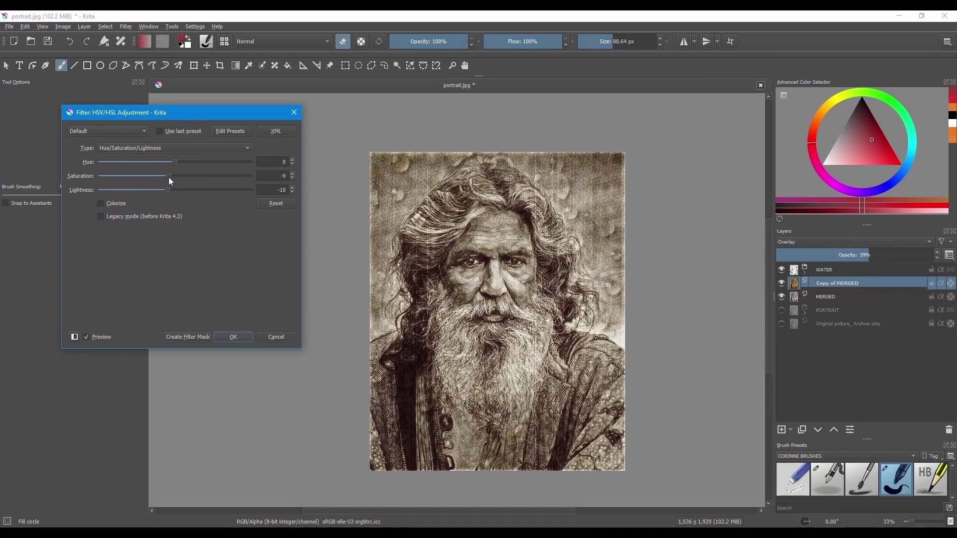
pyautogui.moveTo(176, 162); pyautogui.dragTo(198, 164)
pyautogui.moveTo(170, 164); pyautogui.dragTo(169, 164)
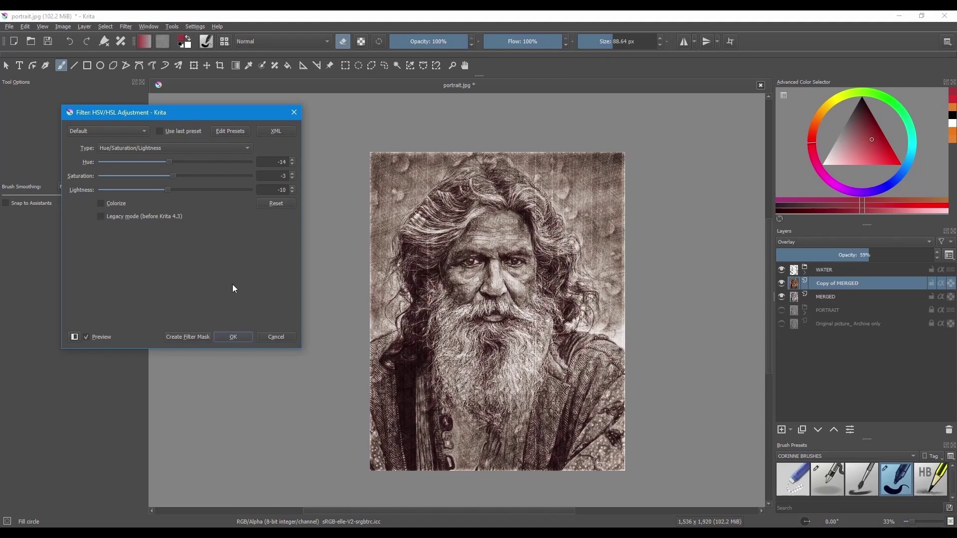
pyautogui.click(233, 337)
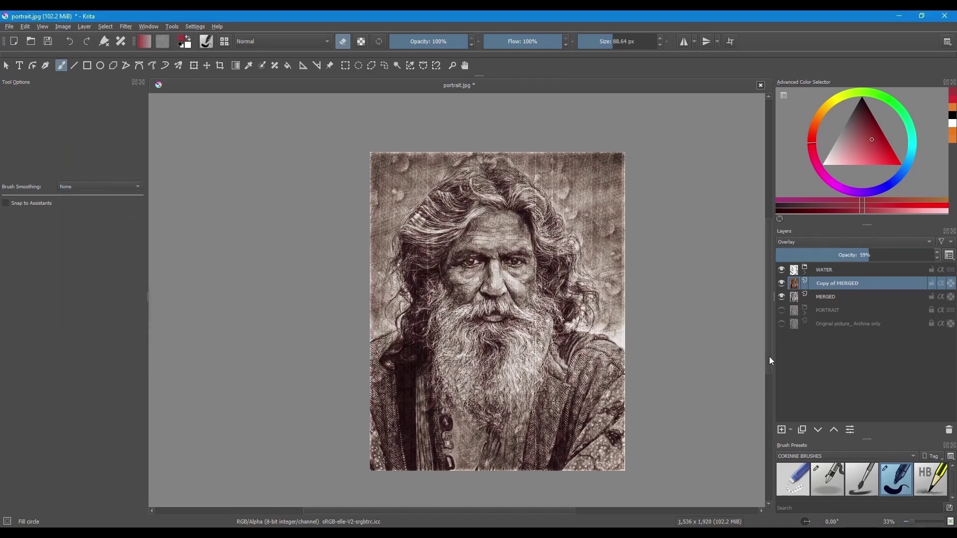
pyautogui.click(781, 282)
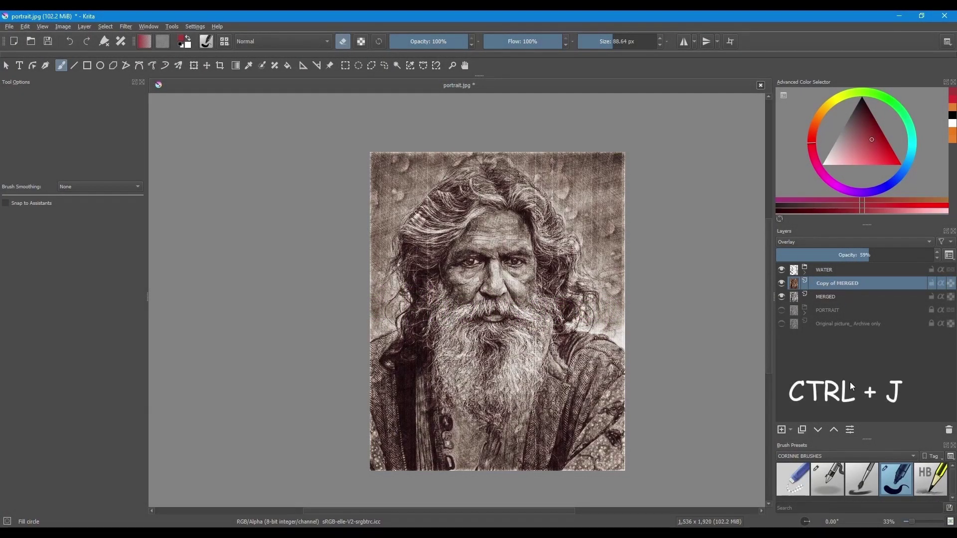
# Step: Duplicate the sepia layer and apply the G'MIC Old Photograph filter from the Frames category to the new copy
pyautogui.hotkey('ctrl', 'j')
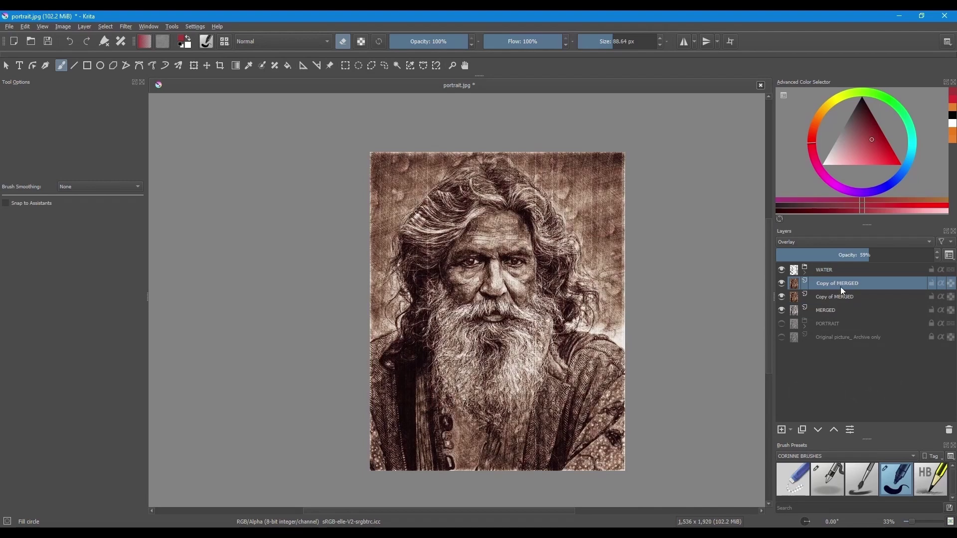
pyautogui.click(122, 26)
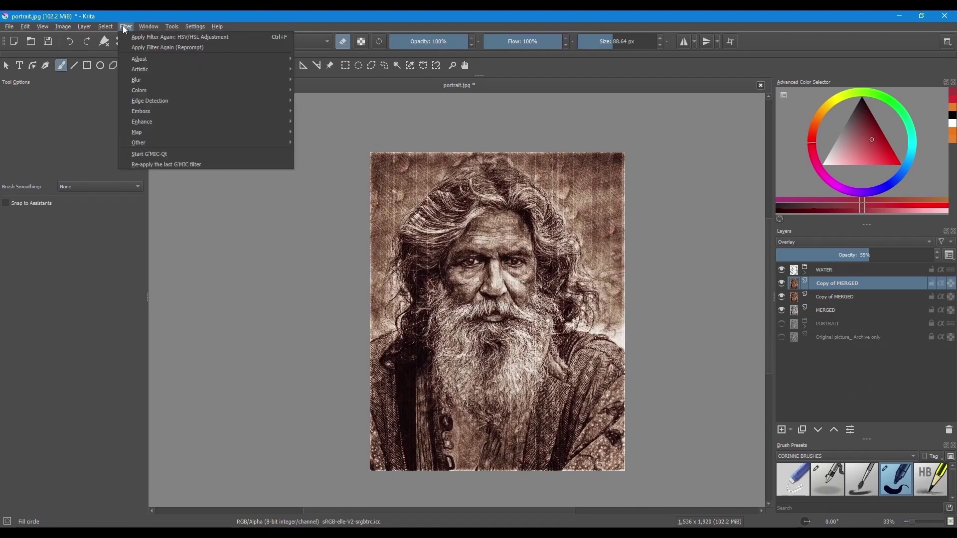
pyautogui.click(158, 153)
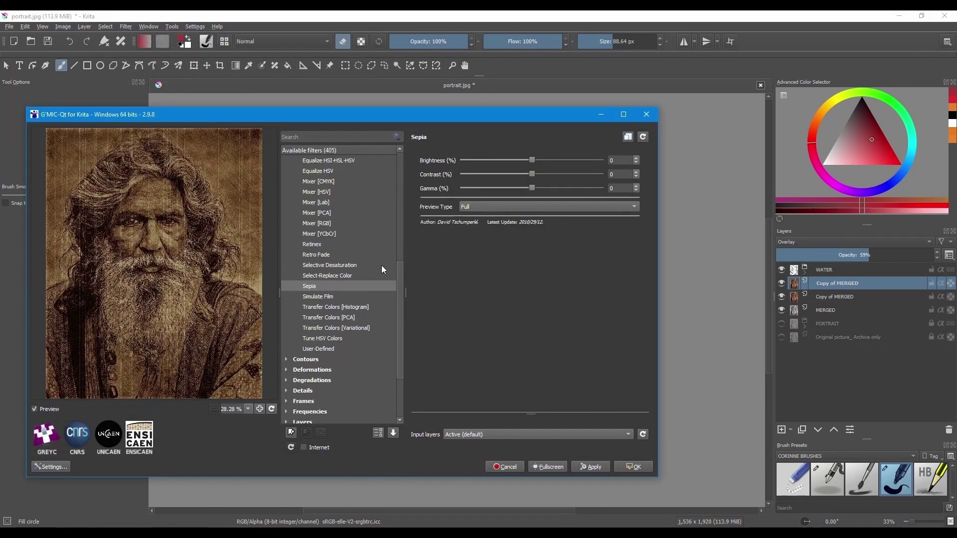
pyautogui.moveTo(399, 298); pyautogui.dragTo(391, 180)
pyautogui.click(286, 203)
pyautogui.click(287, 255)
pyautogui.moveTo(400, 250); pyautogui.dragTo(403, 306)
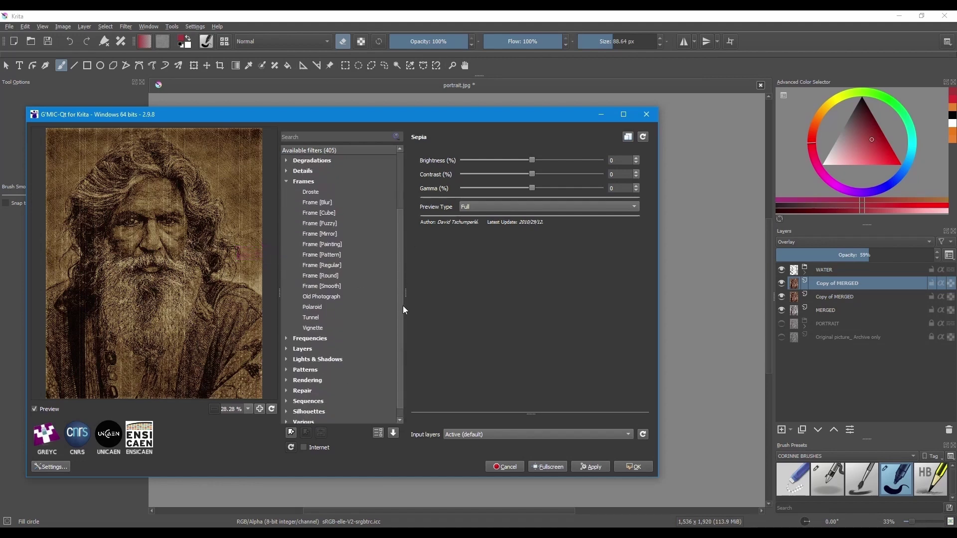
pyautogui.click(328, 295)
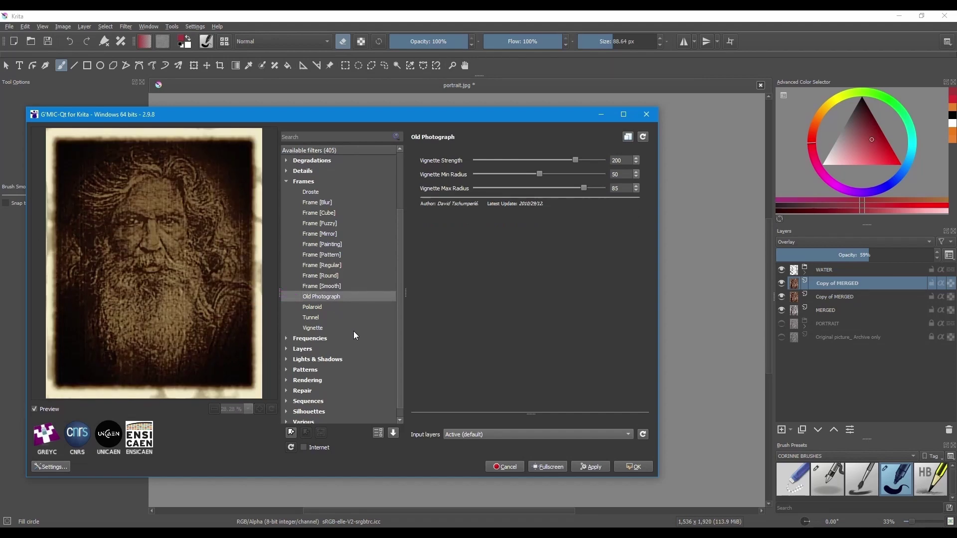
pyautogui.click(637, 466)
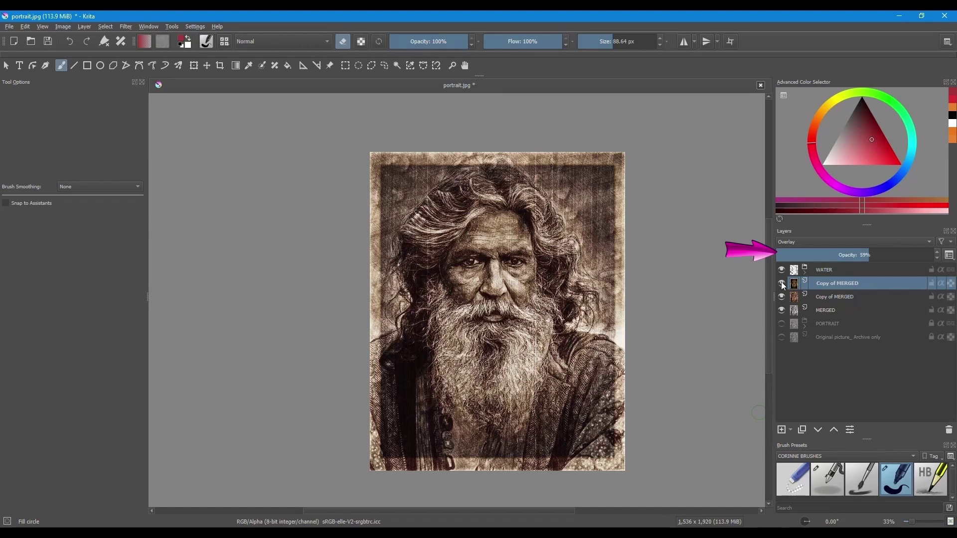
# Step: Lower the old-photograph layer's opacity to 31% and compare the image with and without the layer
pyautogui.moveTo(863, 256); pyautogui.dragTo(827, 262)
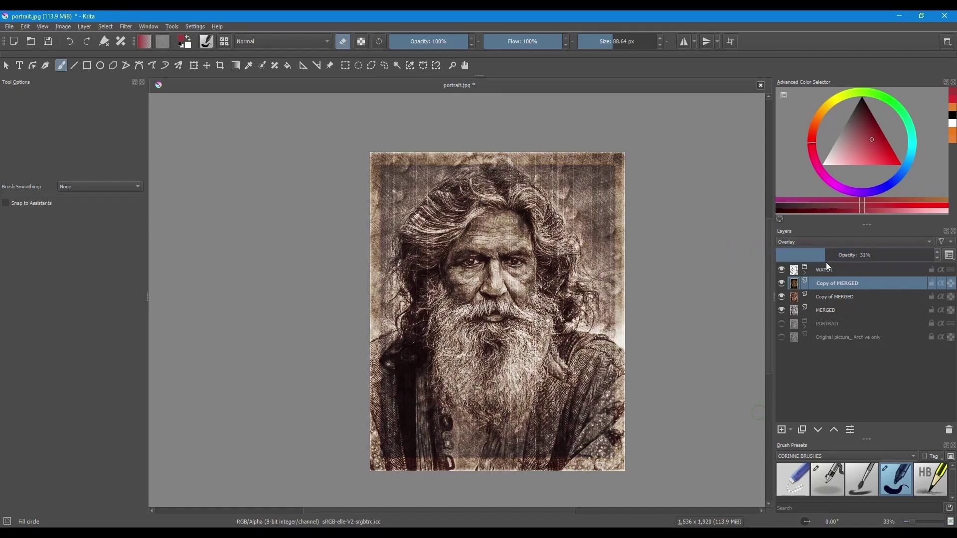
pyautogui.click(781, 283)
pyautogui.click(782, 283)
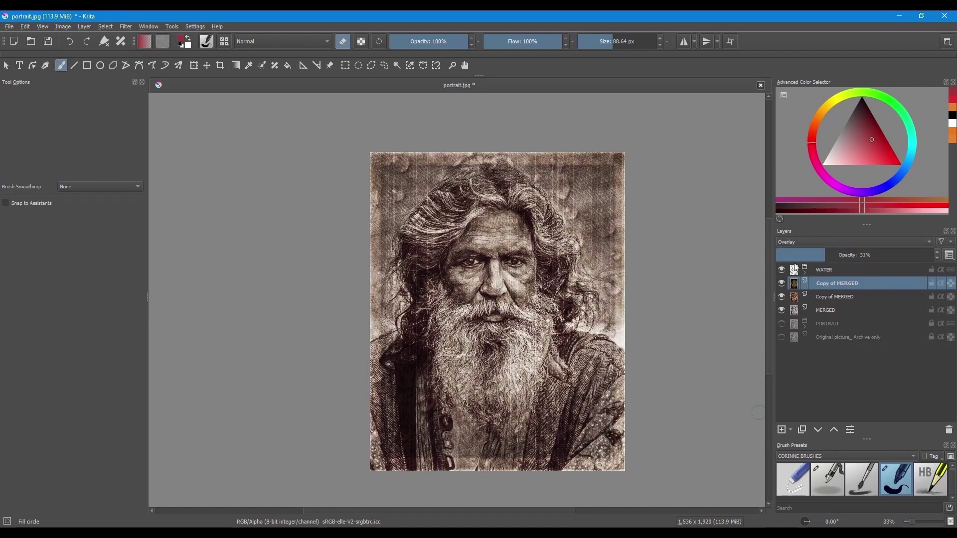
# Step: Set the old-photograph layer's blending mode to Multiply and its opacity to 32%, and check its effect on the image
pyautogui.click(792, 244)
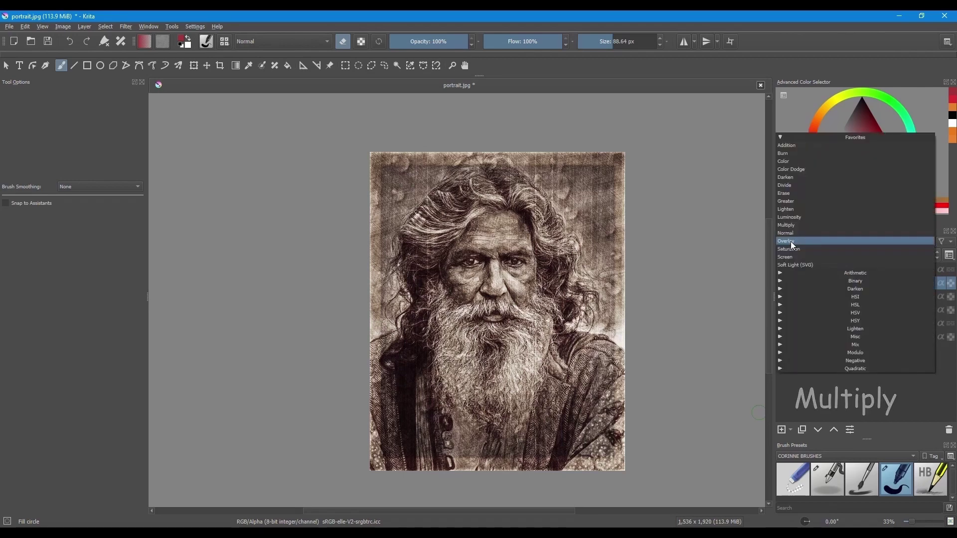
pyautogui.click(789, 225)
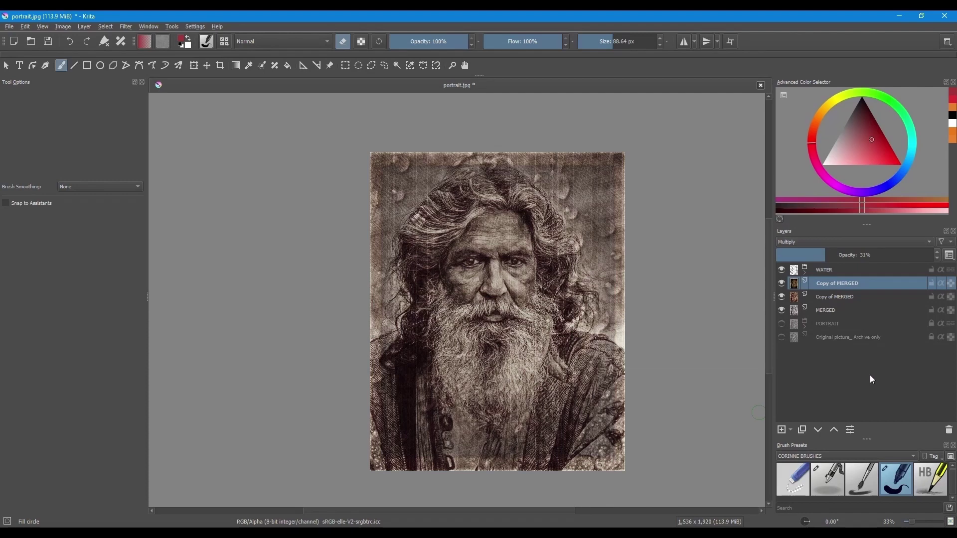
pyautogui.moveTo(825, 255)
pyautogui.mouseDown()
pyautogui.moveTo(814, 254)
pyautogui.moveTo(851, 254)
pyautogui.moveTo(828, 254)
pyautogui.mouseUp()
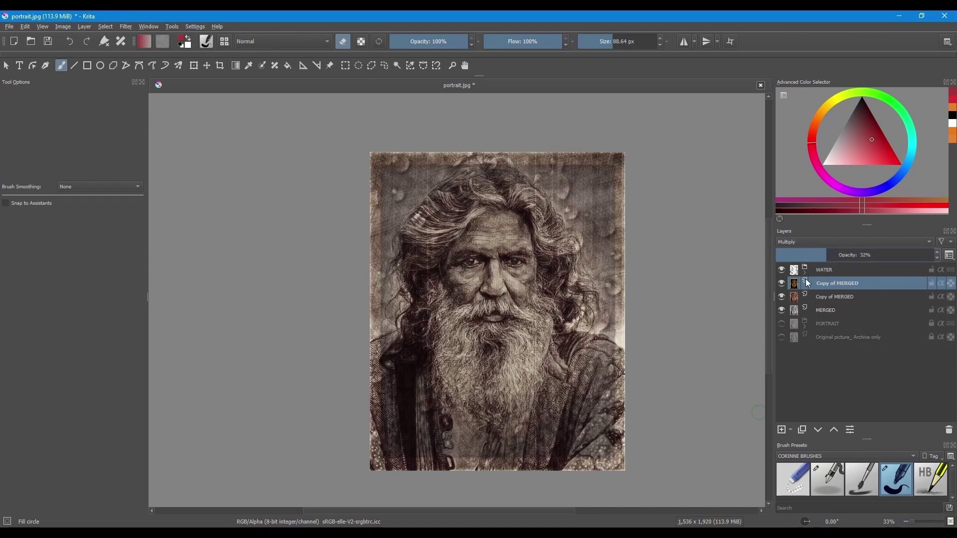
pyautogui.click(782, 283)
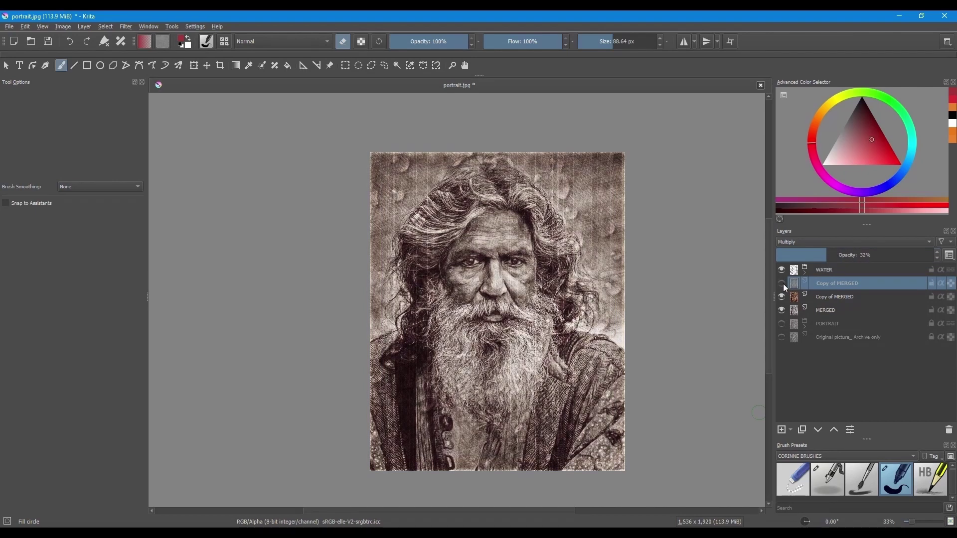
pyautogui.click(783, 283)
pyautogui.click(782, 283)
pyautogui.click(782, 283)
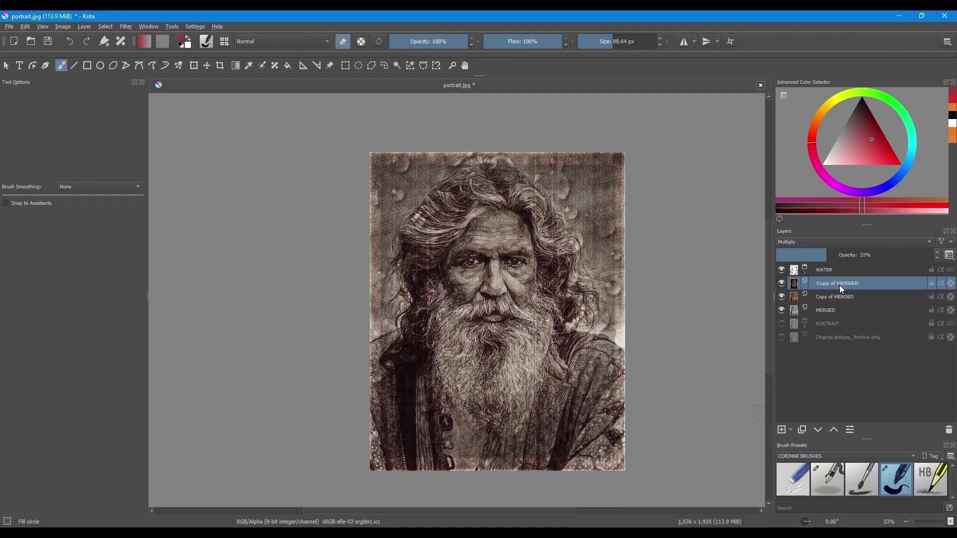
# Step: Enlarge the old-photograph layer slightly beyond the canvas, position it at x 762 px, y 947 px, and compare the image with and without it
pyautogui.hotkey('ctrl', 't')
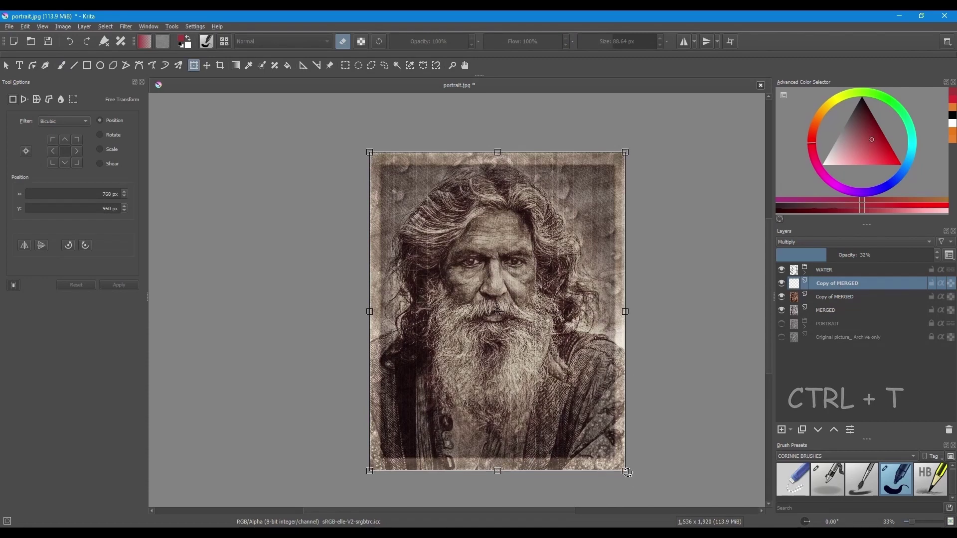
pyautogui.moveTo(624, 470); pyautogui.dragTo(503, 382)
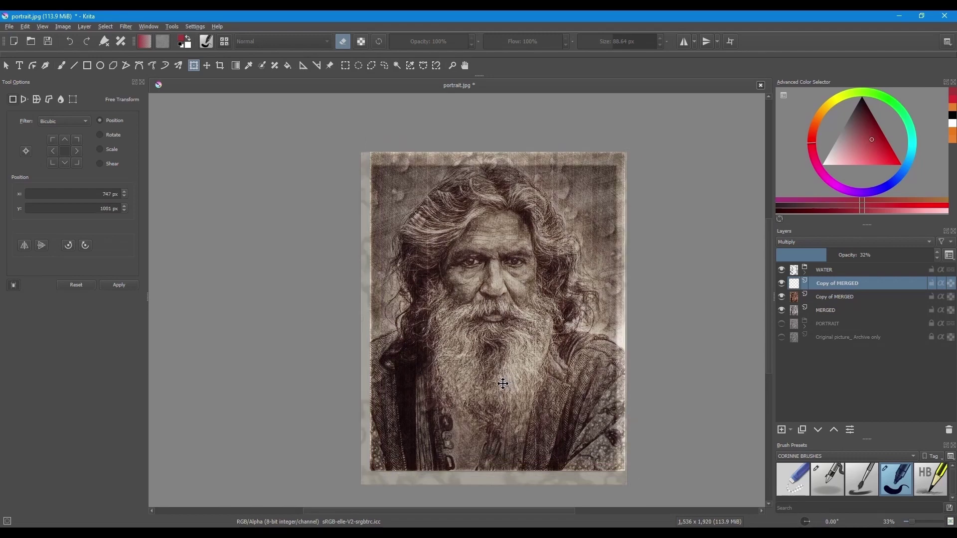
pyautogui.moveTo(516, 327)
pyautogui.mouseDown()
pyautogui.moveTo(493, 320)
pyautogui.moveTo(529, 335)
pyautogui.moveTo(521, 316)
pyautogui.mouseUp()
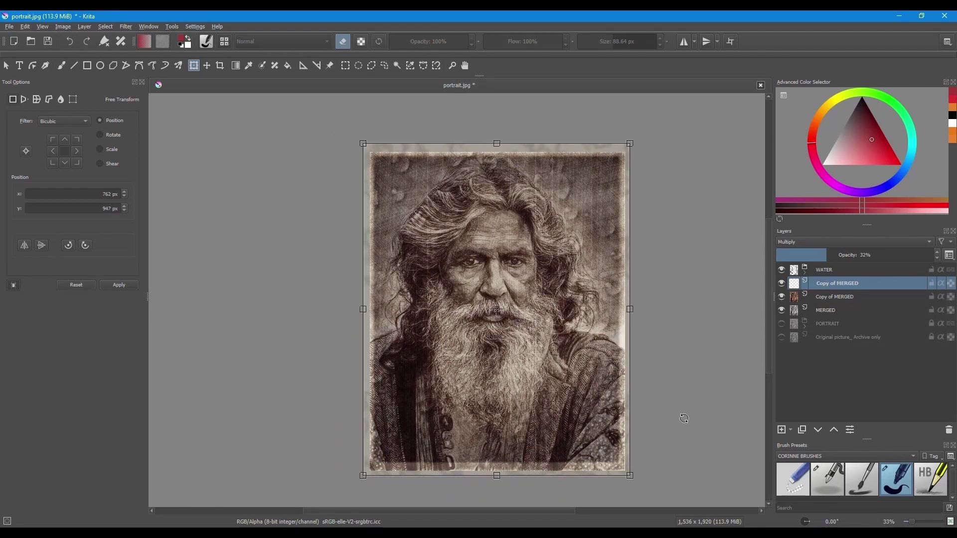
pyautogui.press('Return')
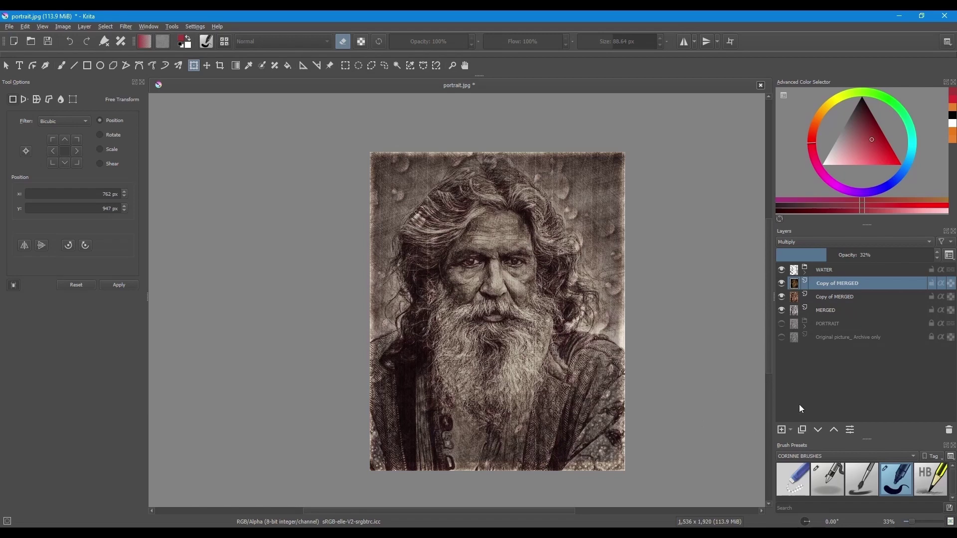
pyautogui.click(782, 283)
pyautogui.click(781, 283)
pyautogui.click(781, 283)
pyautogui.click(782, 283)
# Step: Raise the old-photograph layer's lightness to 43 and adjust its saturation and hue with an HSV/HSL adjustment, and compare the result
pyautogui.hotkey('ctrl', 'u')
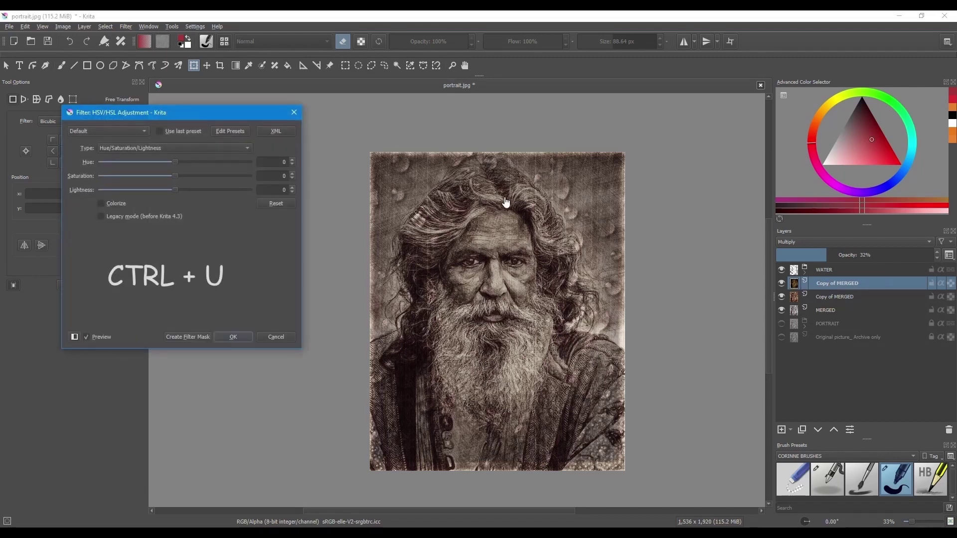
pyautogui.moveTo(145, 191); pyautogui.dragTo(172, 175)
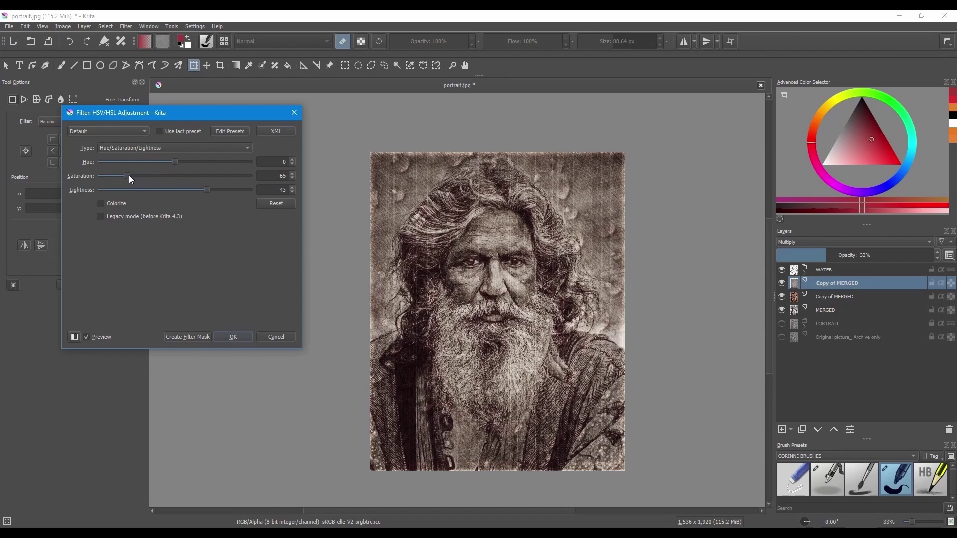
pyautogui.moveTo(172, 162); pyautogui.dragTo(224, 167)
pyautogui.press('Return')
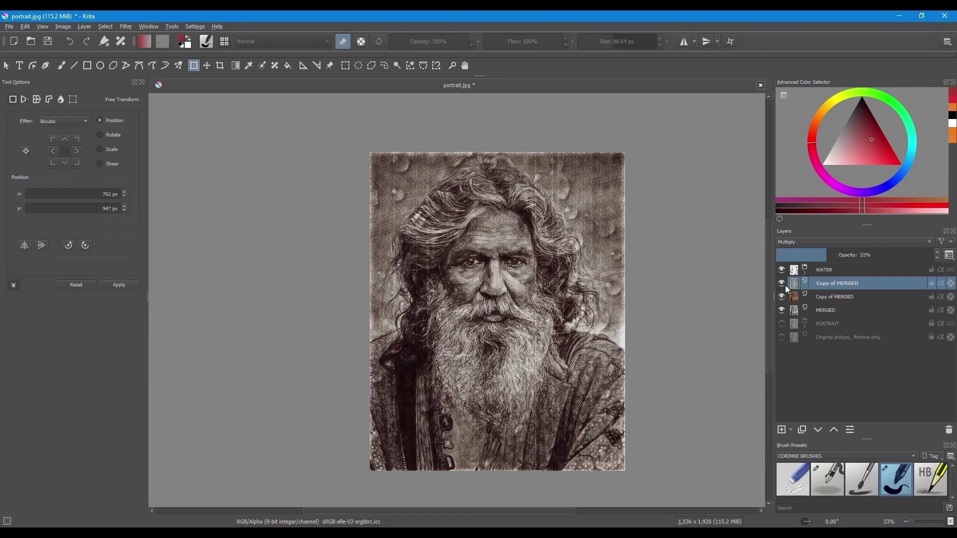
pyautogui.click(785, 285)
pyautogui.click(785, 285)
pyautogui.click(785, 285)
pyautogui.click(785, 285)
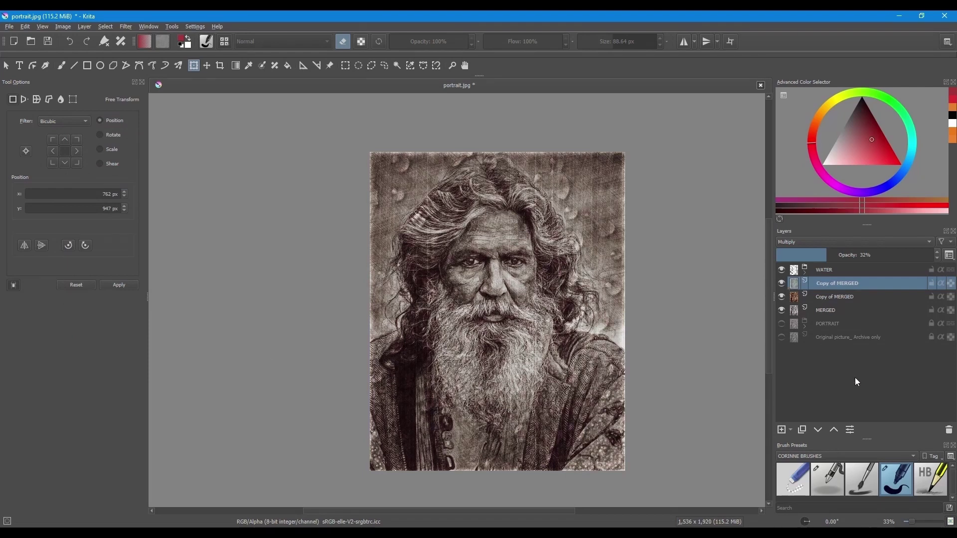